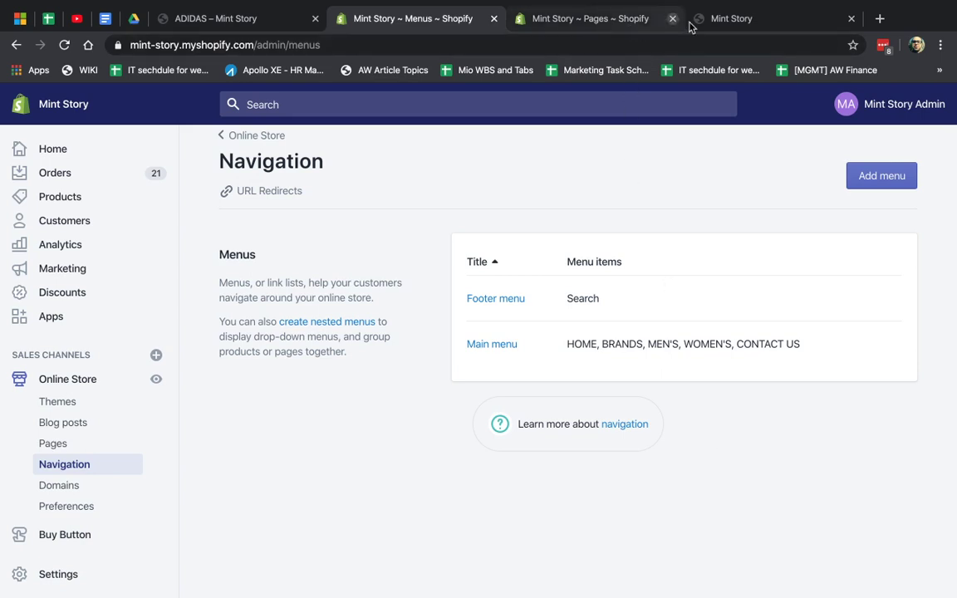
- Review the header menu and the footer links on the storefront home page
click(726, 18)
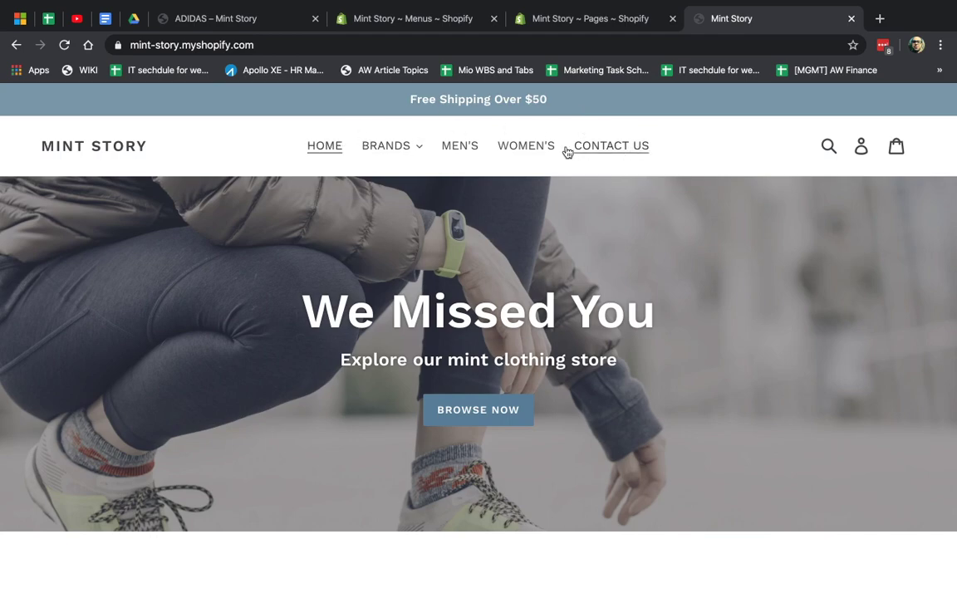
scroll(650, 191, down, 4)
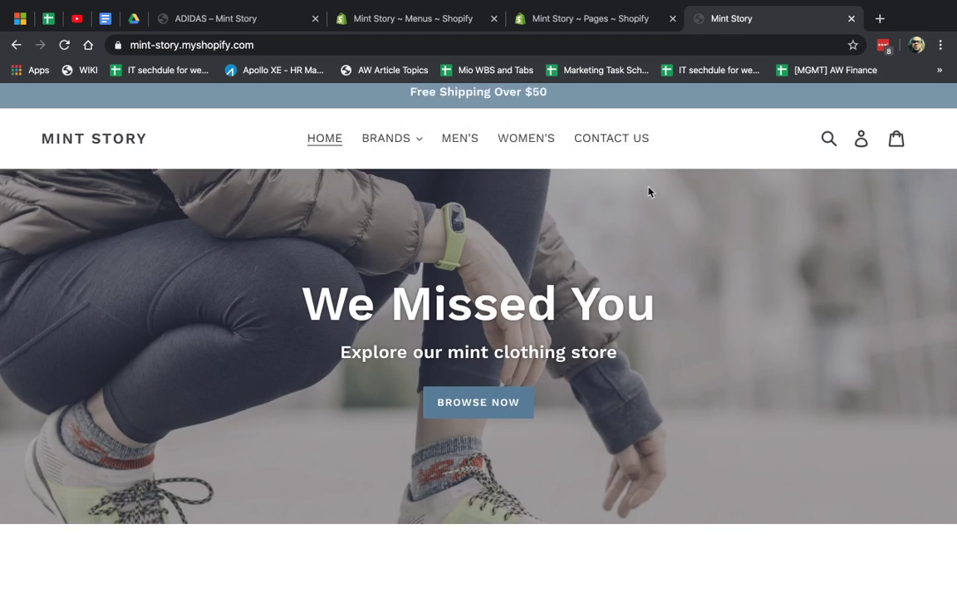
scroll(650, 192, down, 3)
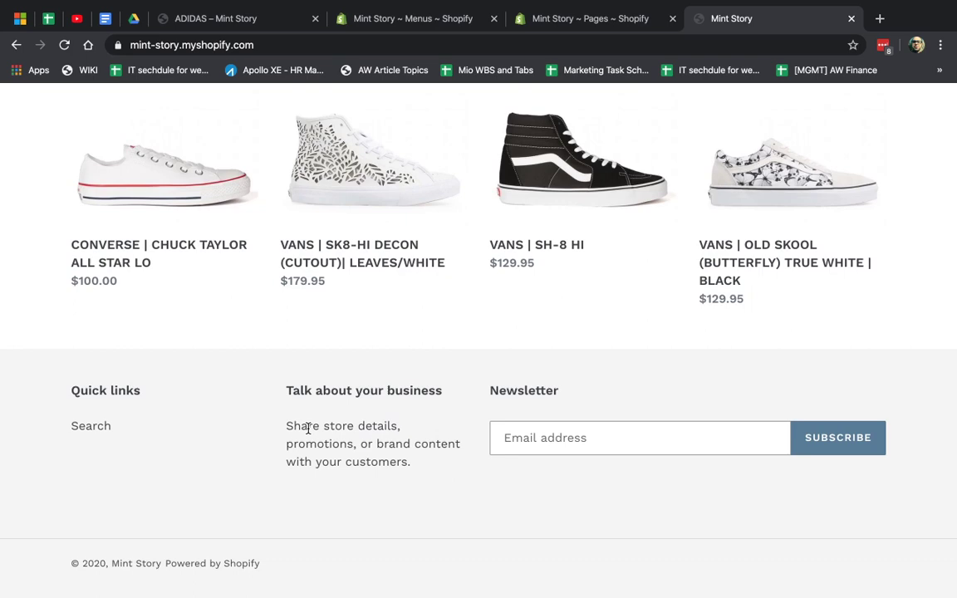
scroll(658, 370, up, 7)
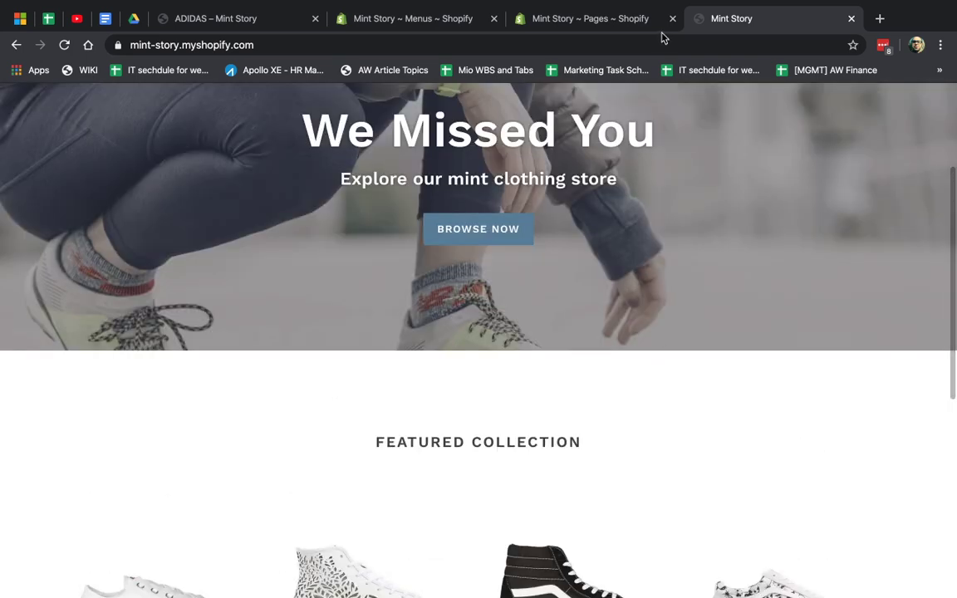
- Open the online store's Navigation settings and check the items listed for the main menu
click(607, 19)
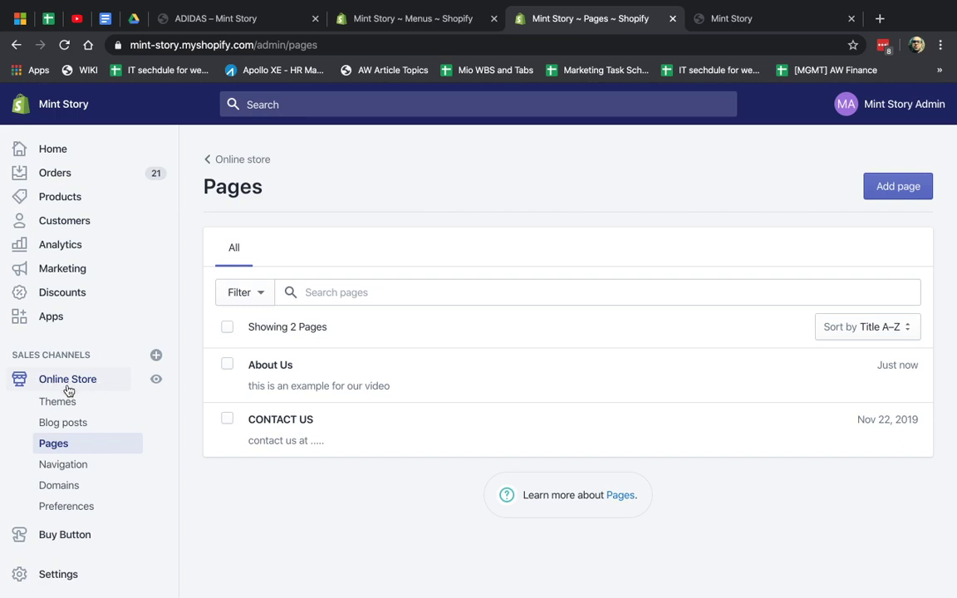
click(73, 472)
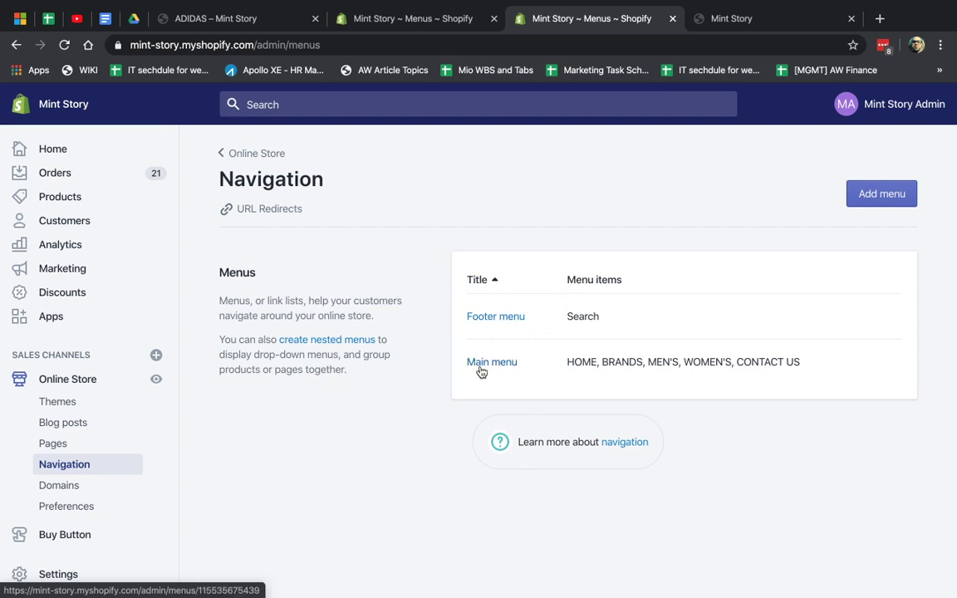
drag(574, 362, 748, 361)
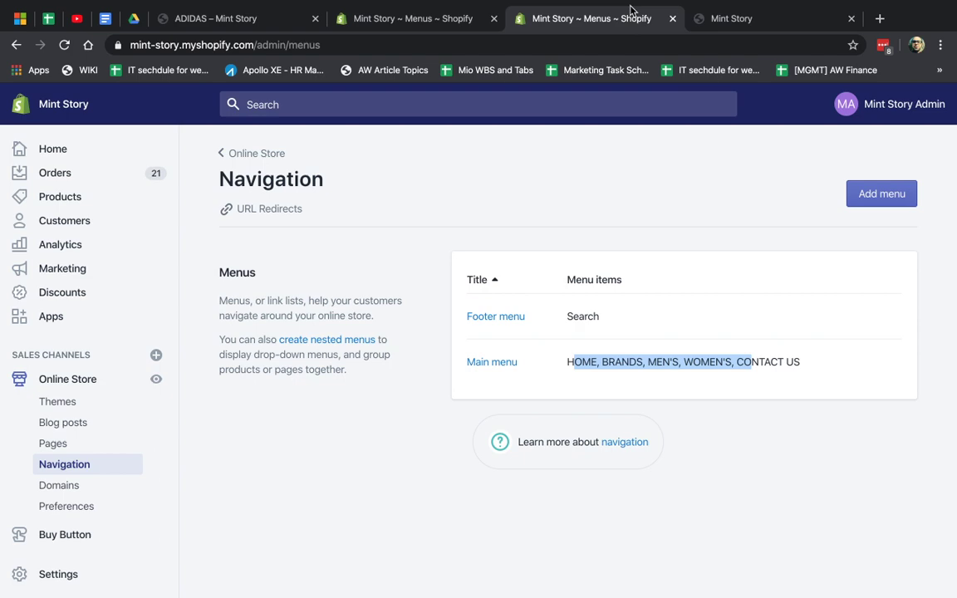
- Compare the main menu's items with the header menu on the live storefront
click(698, 25)
scroll(384, 180, up, 5)
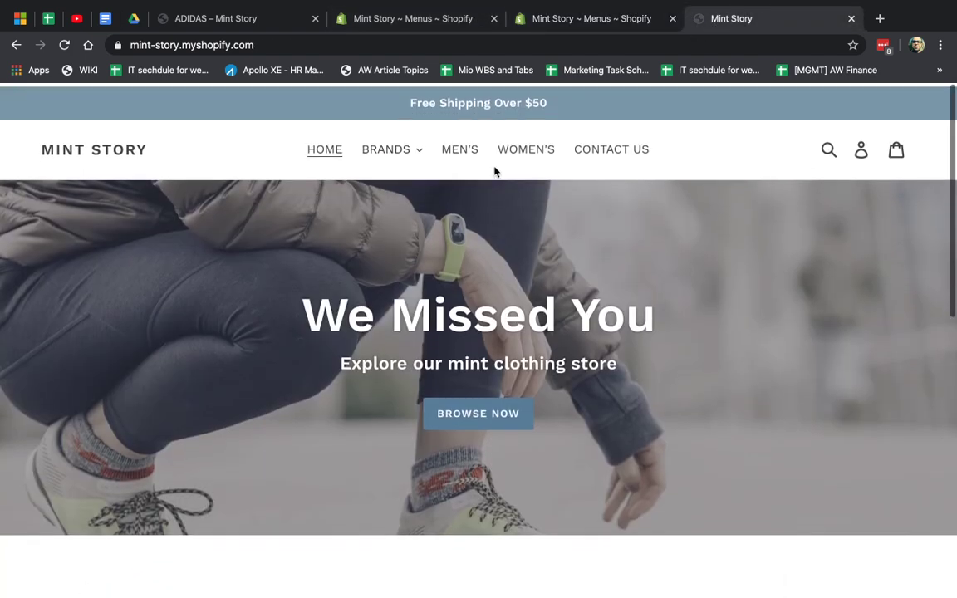
click(579, 22)
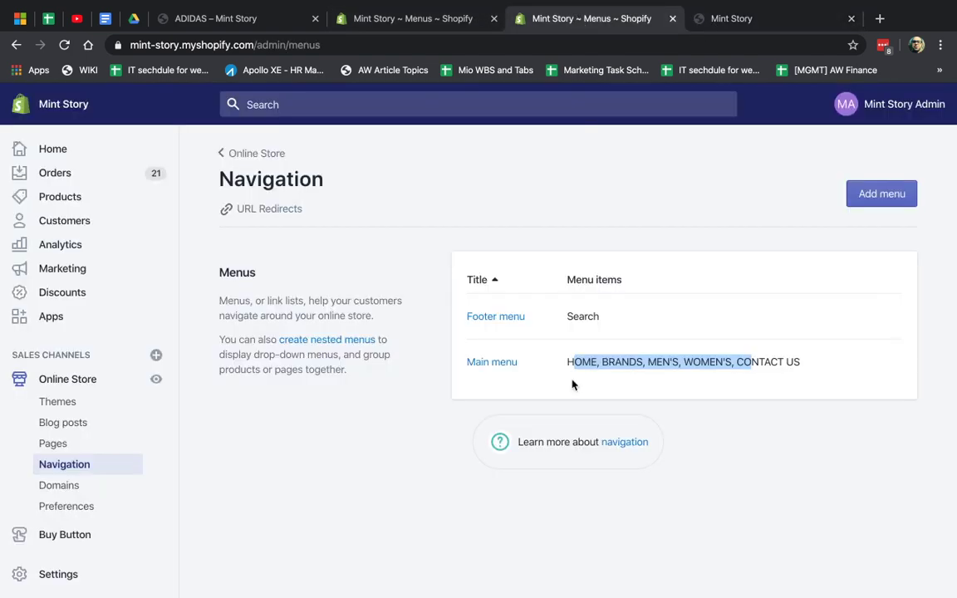
click(701, 475)
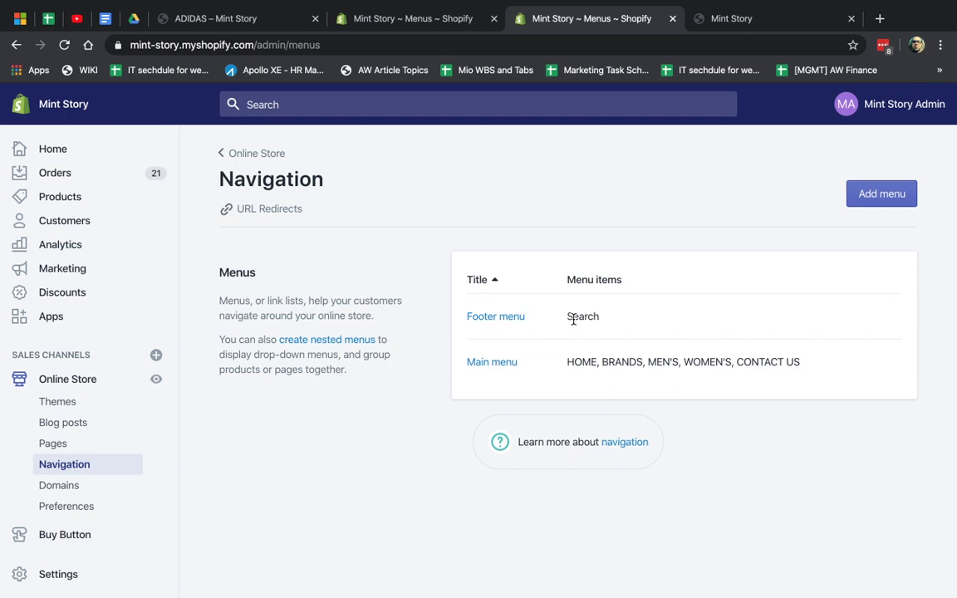
- Open the main menu for editing and look over its title and menu items
click(511, 363)
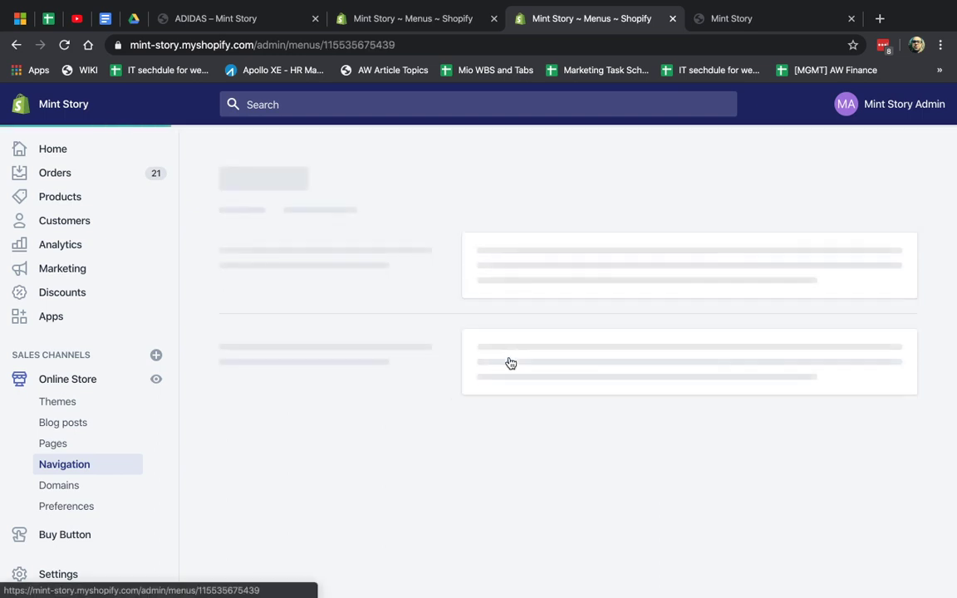
scroll(511, 363, down, 3)
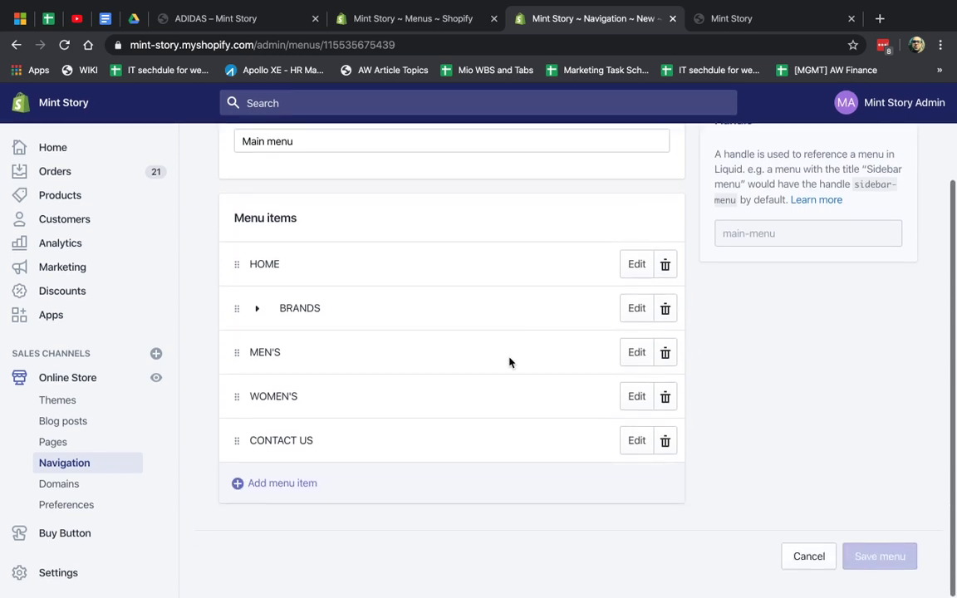
scroll(490, 221, up, 3)
scroll(490, 221, up, 1)
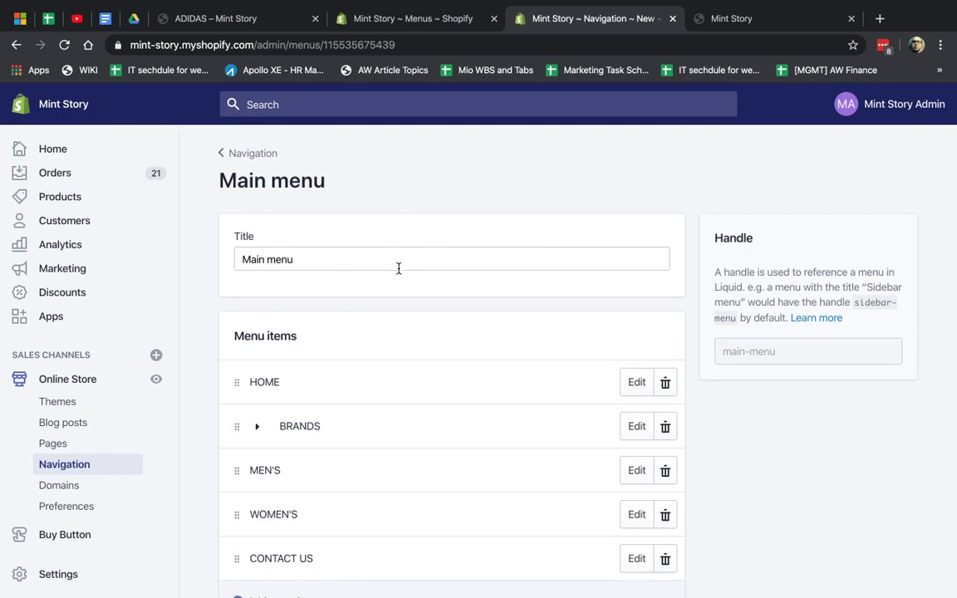
scroll(397, 270, down, 1)
scroll(399, 268, up, 1)
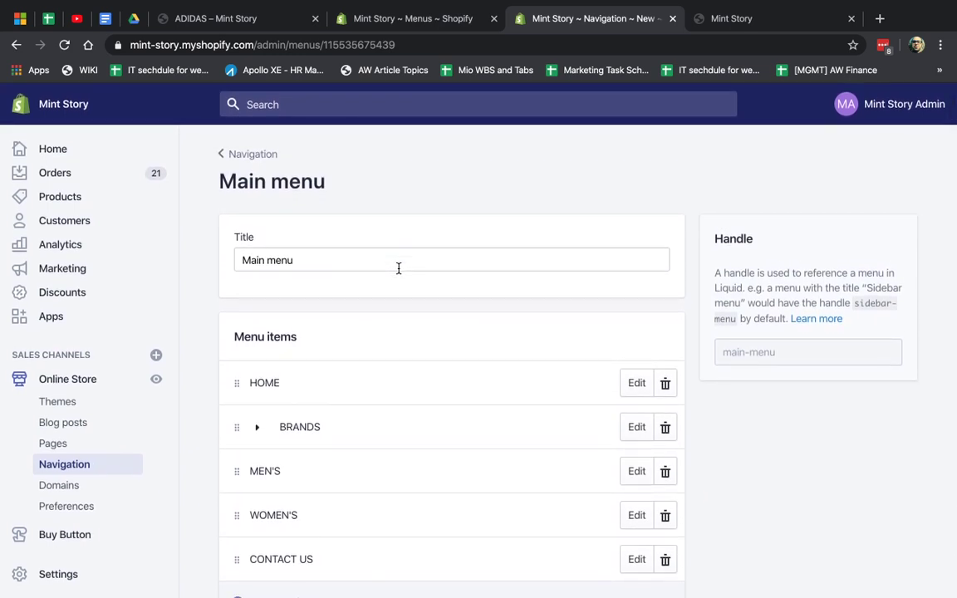
scroll(397, 268, down, 2)
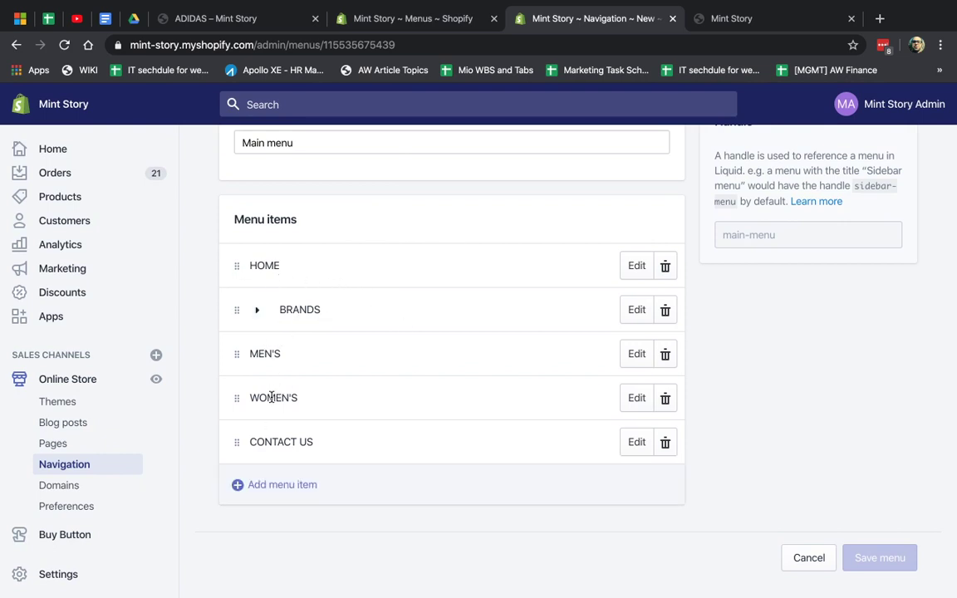
- Examine the items nested under BRANDS and compare them with the storefront's BRANDS dropdown
click(257, 310)
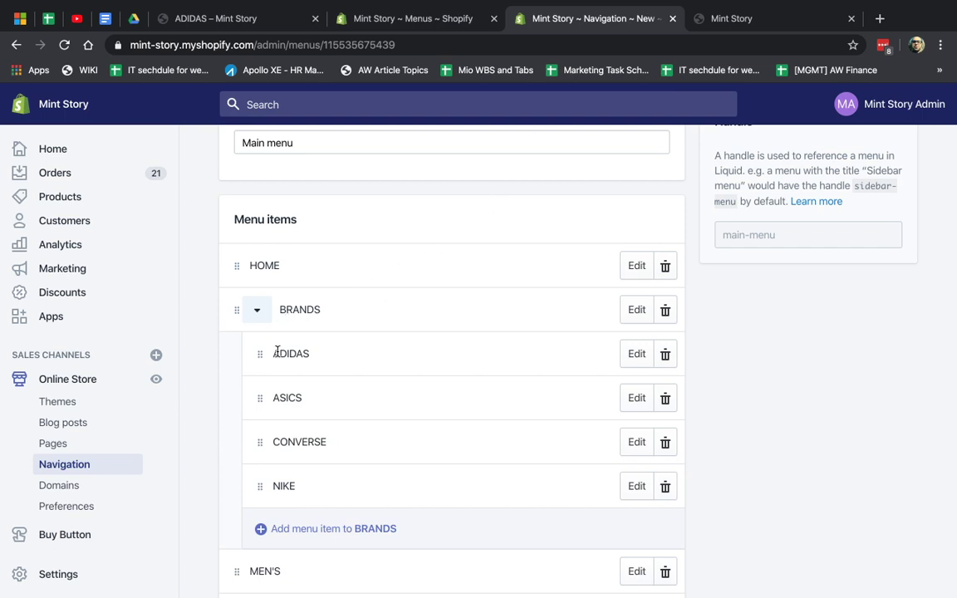
click(717, 23)
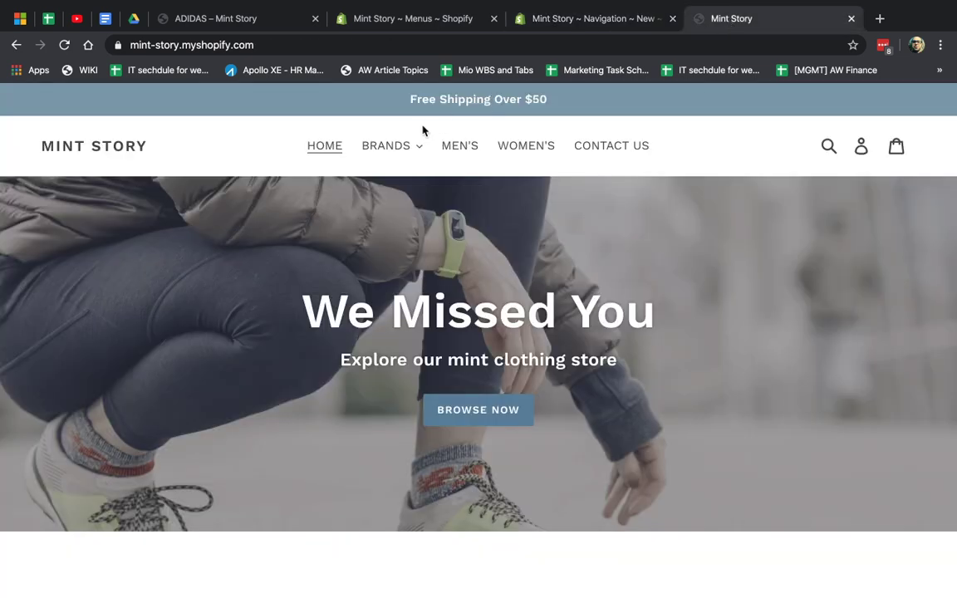
click(416, 146)
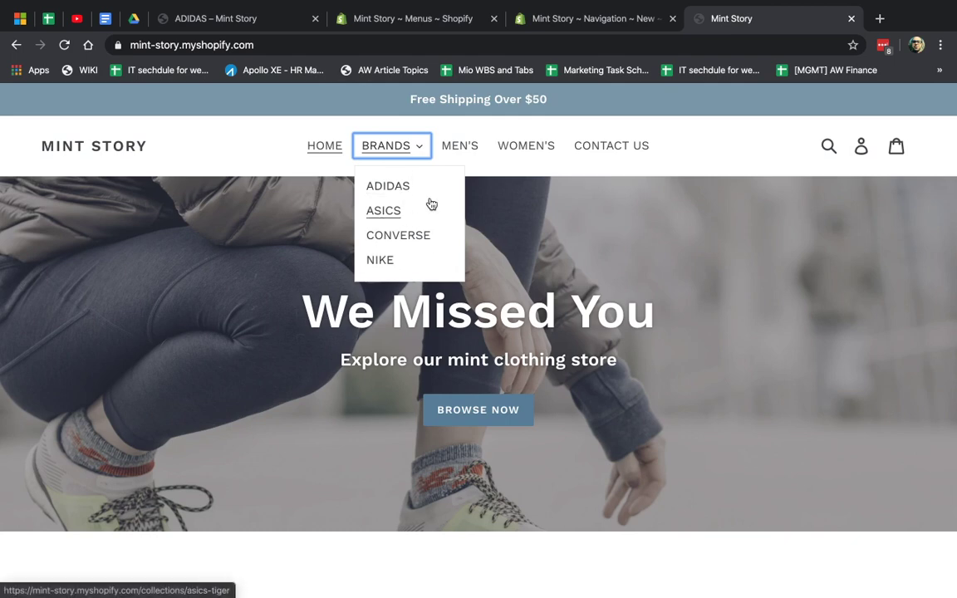
click(590, 18)
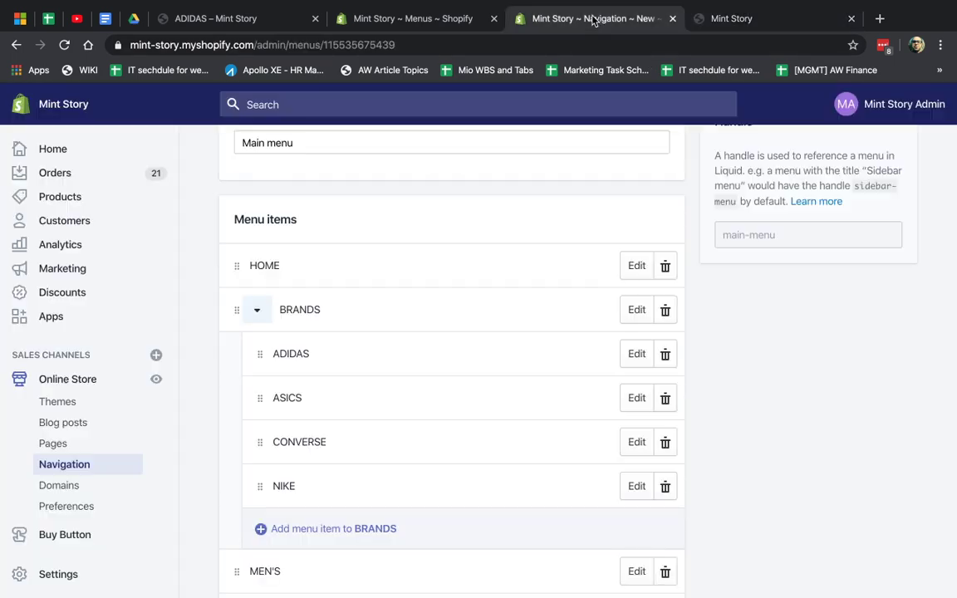
scroll(740, 378, down, 2)
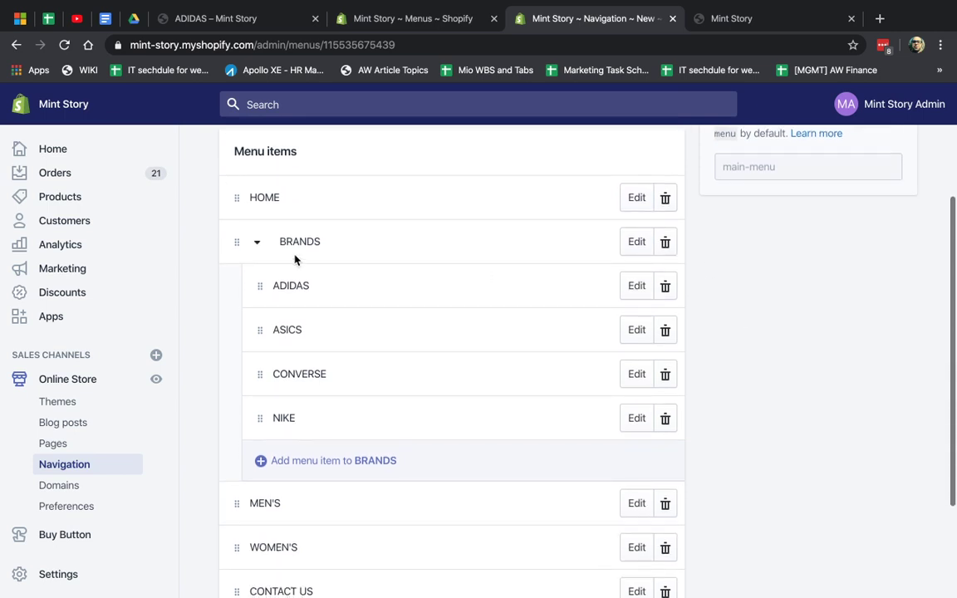
click(259, 247)
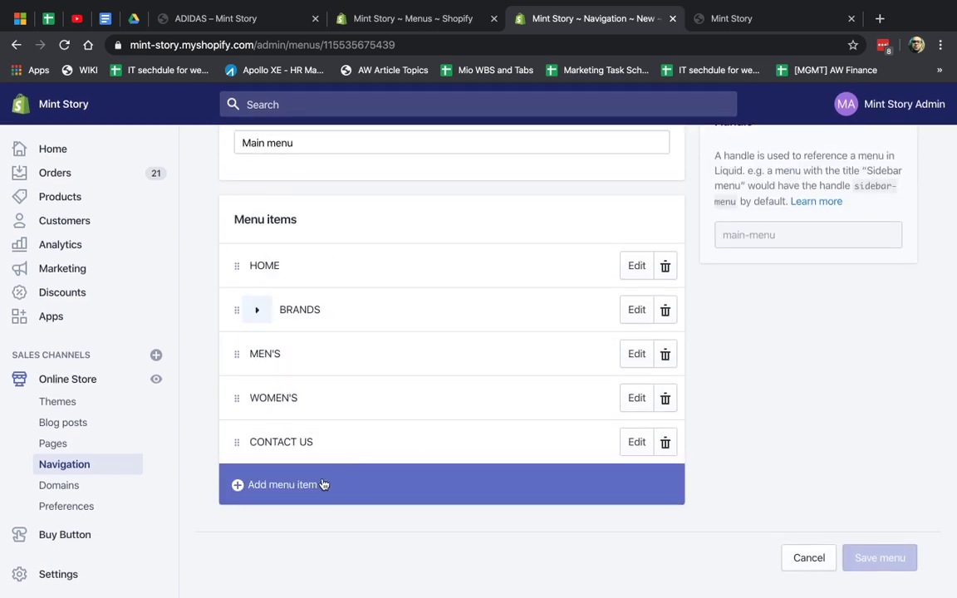
- Start a new main menu item and name it About Us
click(315, 485)
click(447, 342)
text(About Us)
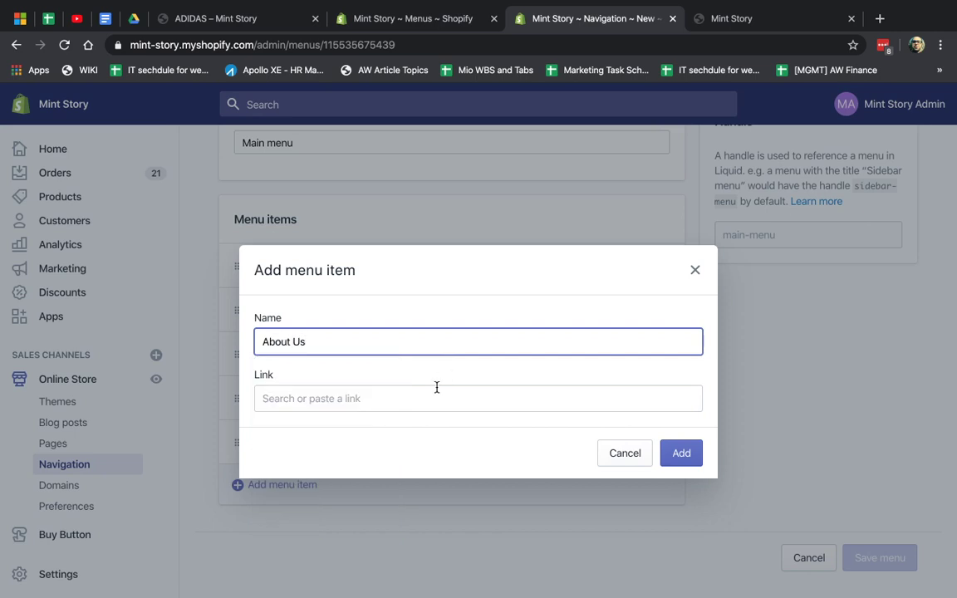
- Search the link destinations for "about" and link the new item to the About Us page
click(436, 390)
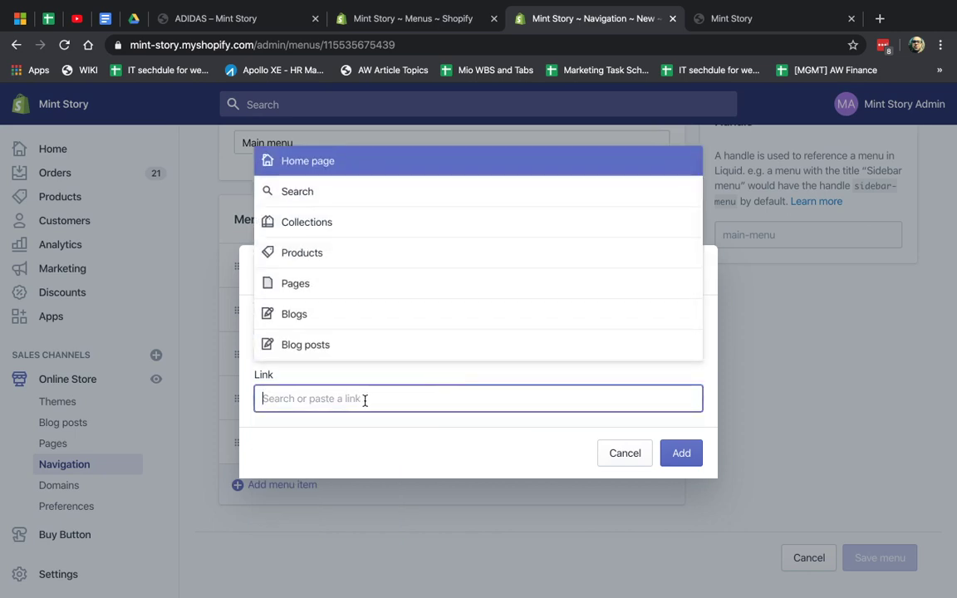
text(abouot)
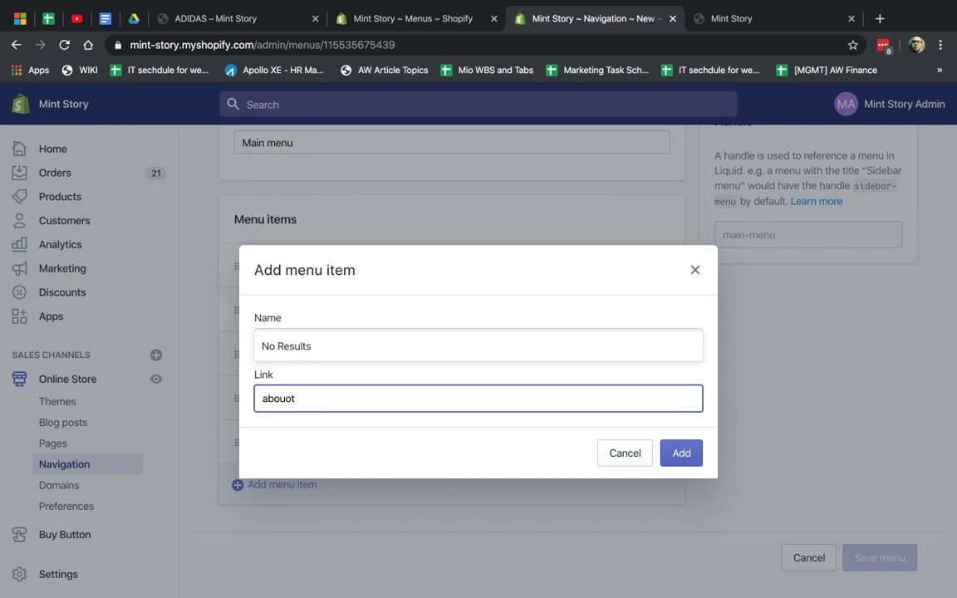
key(BackSpace)
key(BackSpace)
text(u)
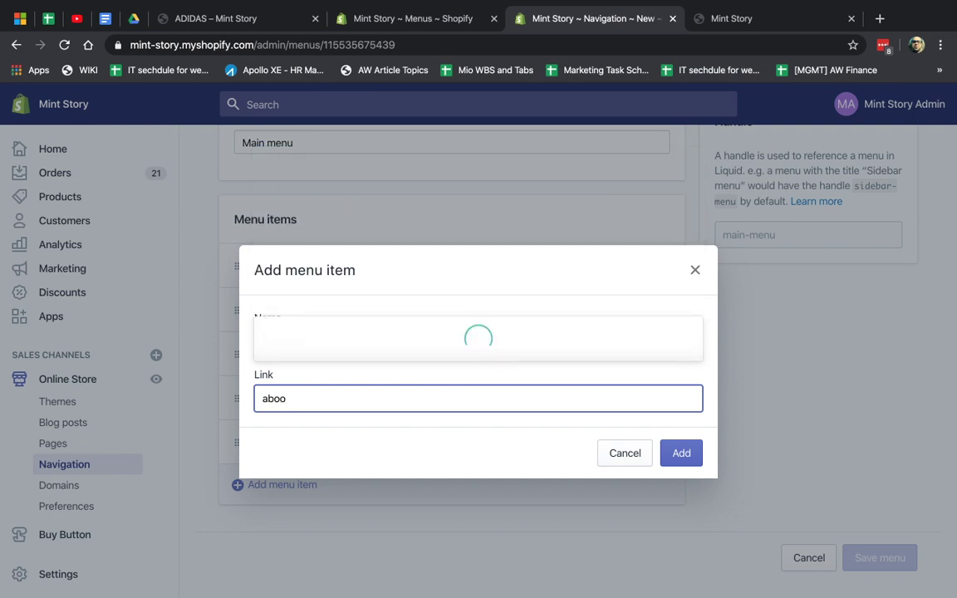
key(BackSpace)
text(ut)
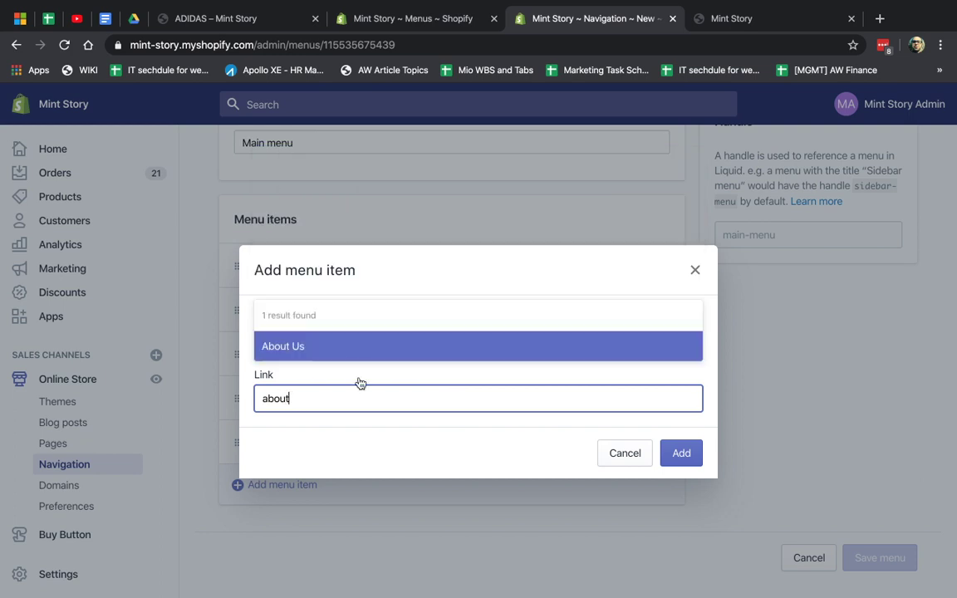
click(349, 354)
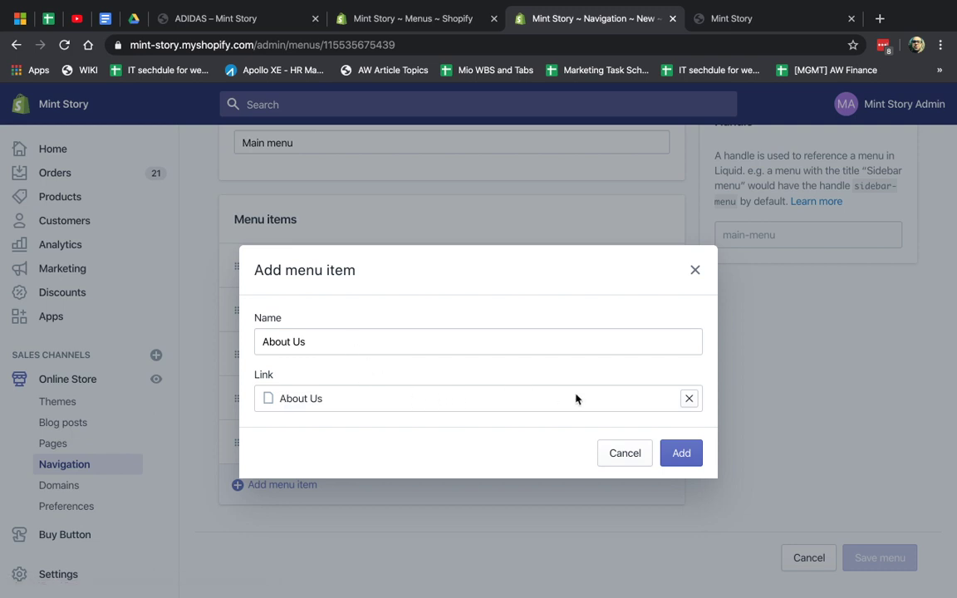
- Clear the item's link, try choosing a destination from the list of Pages instead, and clear that link too
click(689, 399)
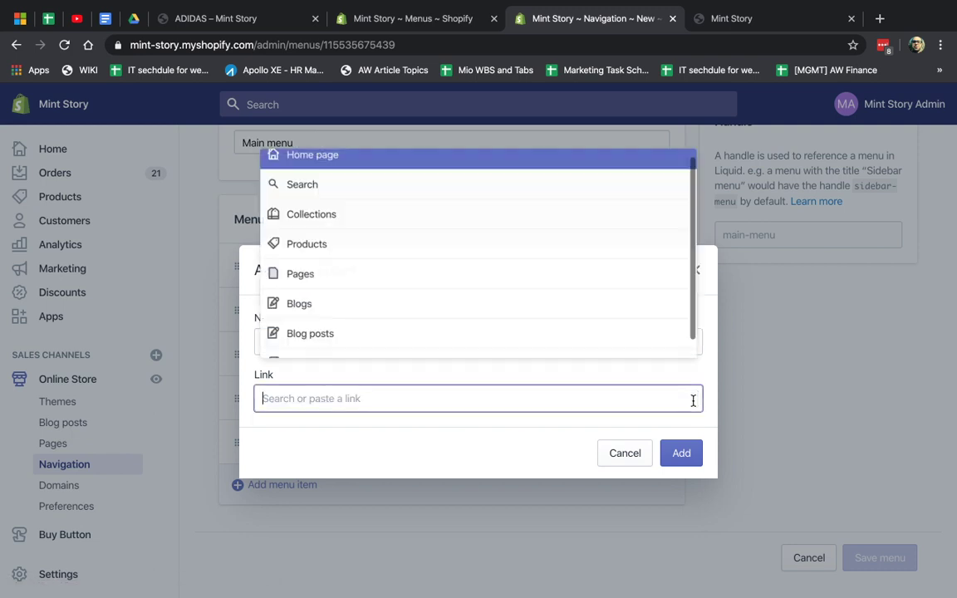
click(333, 284)
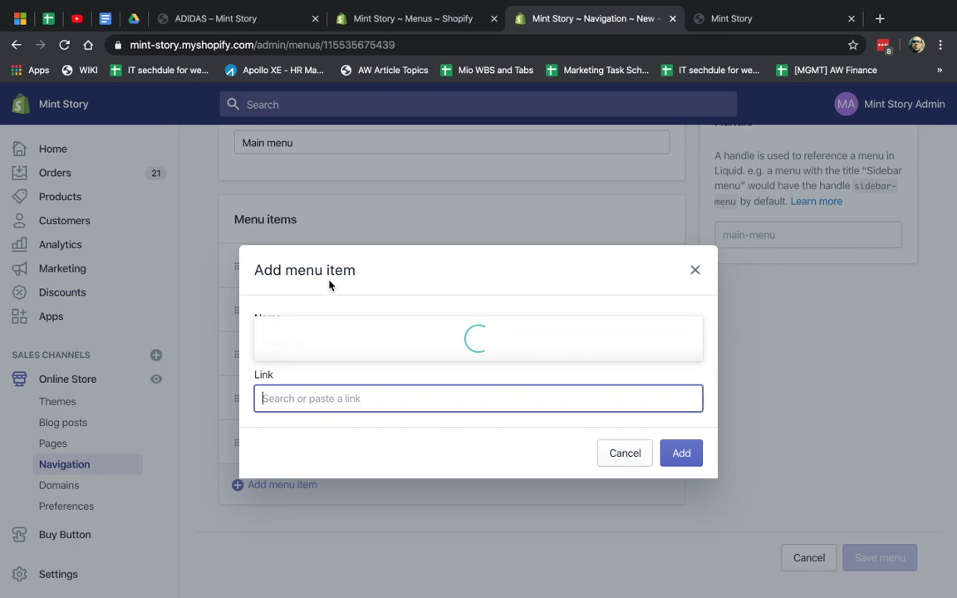
click(302, 322)
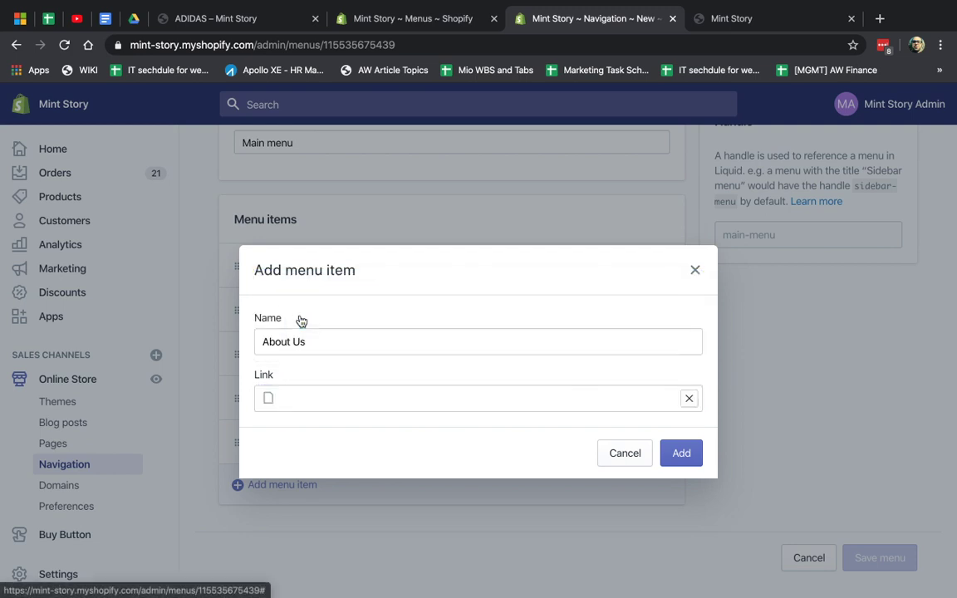
click(689, 400)
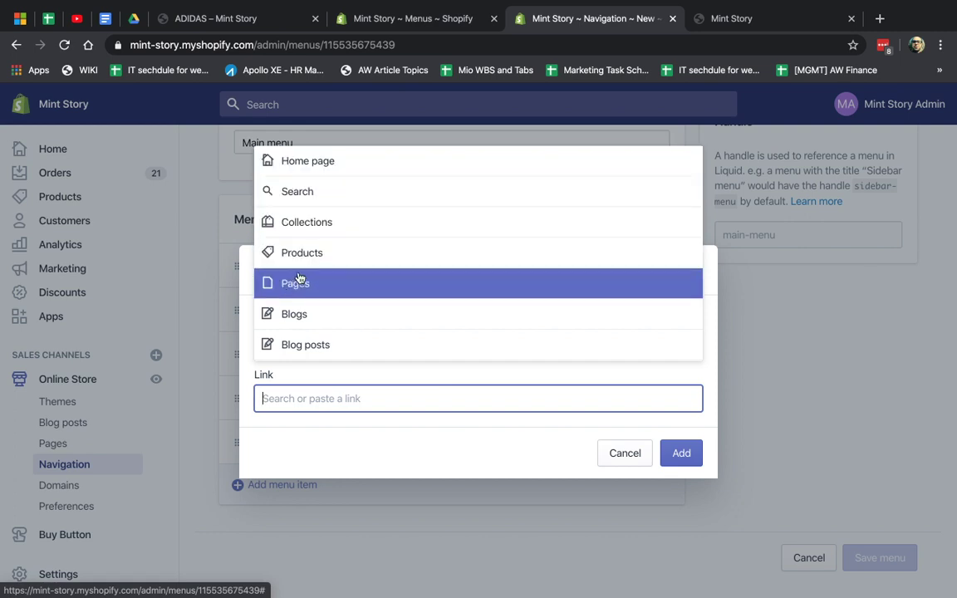
- Link the new item to the About Us page by searching for "about", and add it to the main menu
click(406, 386)
click(398, 398)
text(about)
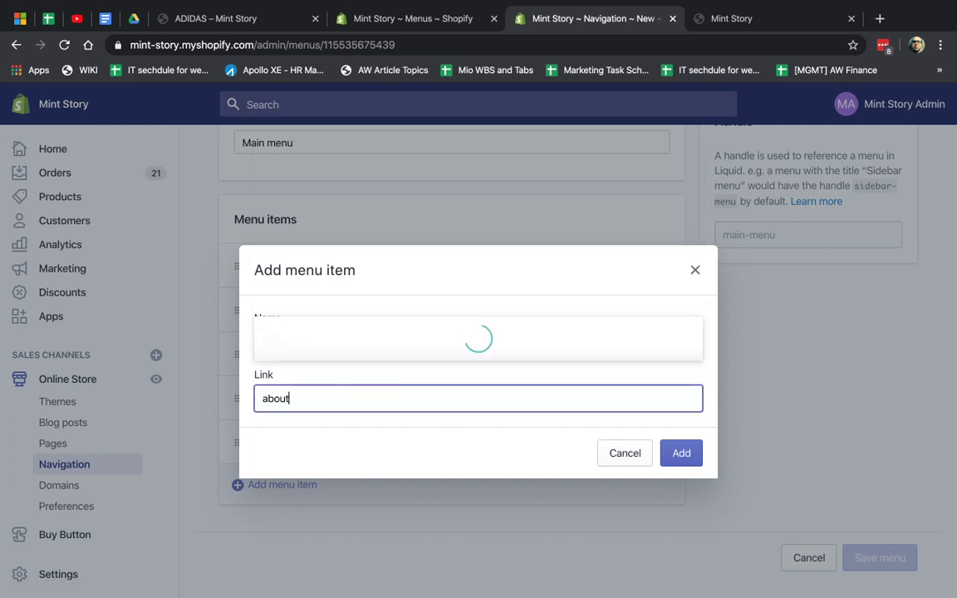
click(374, 347)
click(681, 453)
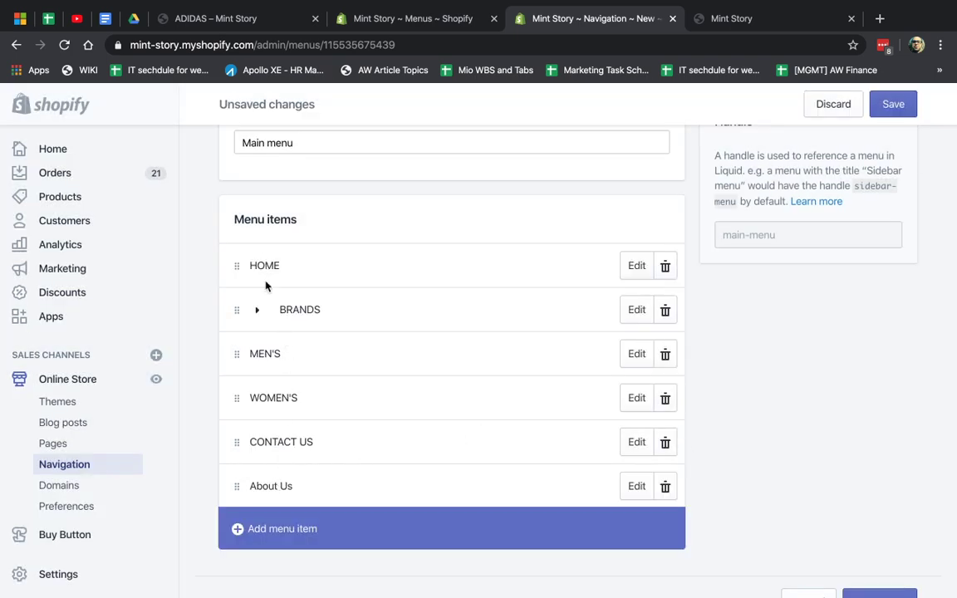
- Rename the About Us menu item as ABOUT US
click(636, 486)
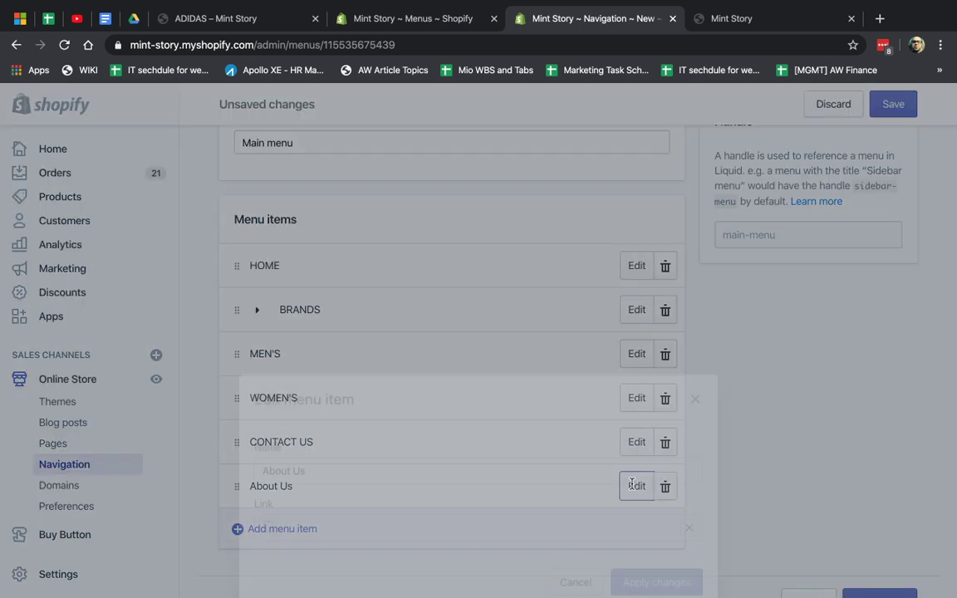
triple_click(346, 341)
text(ABOUT US)
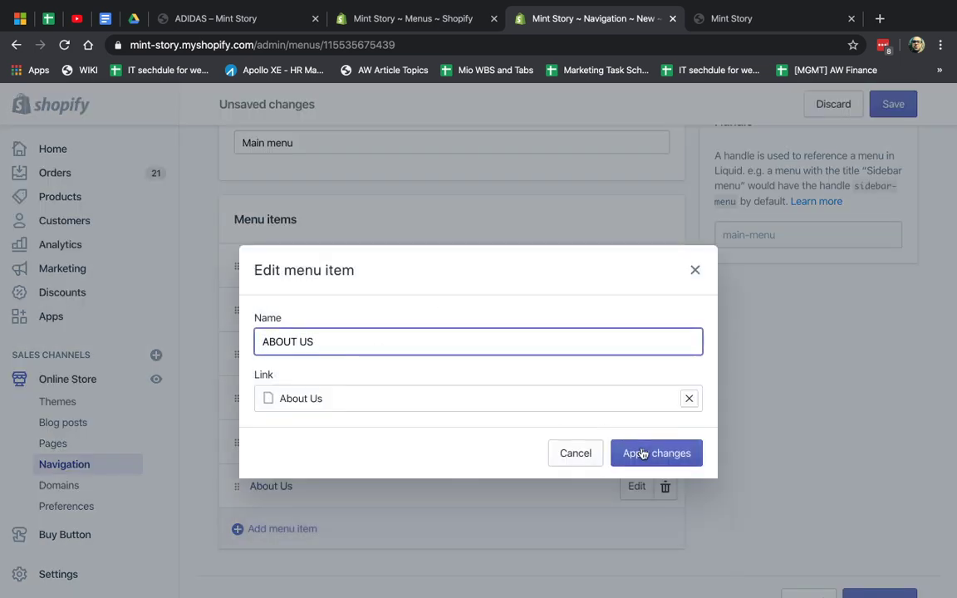
click(632, 453)
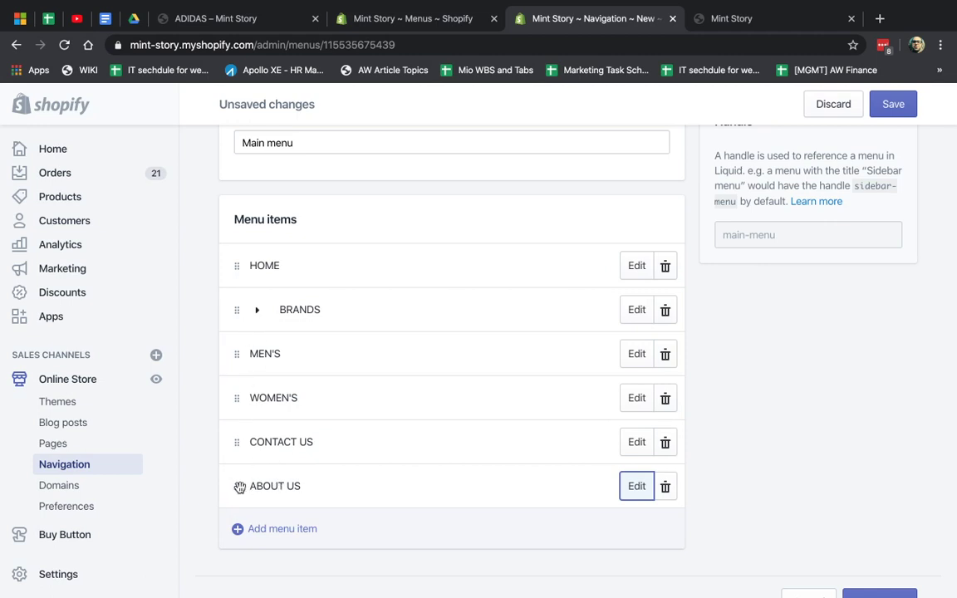
- Move ABOUT US between HOME and BRANDS in the main menu and save the menu
drag(236, 486, 234, 289)
scroll(776, 449, down, 5)
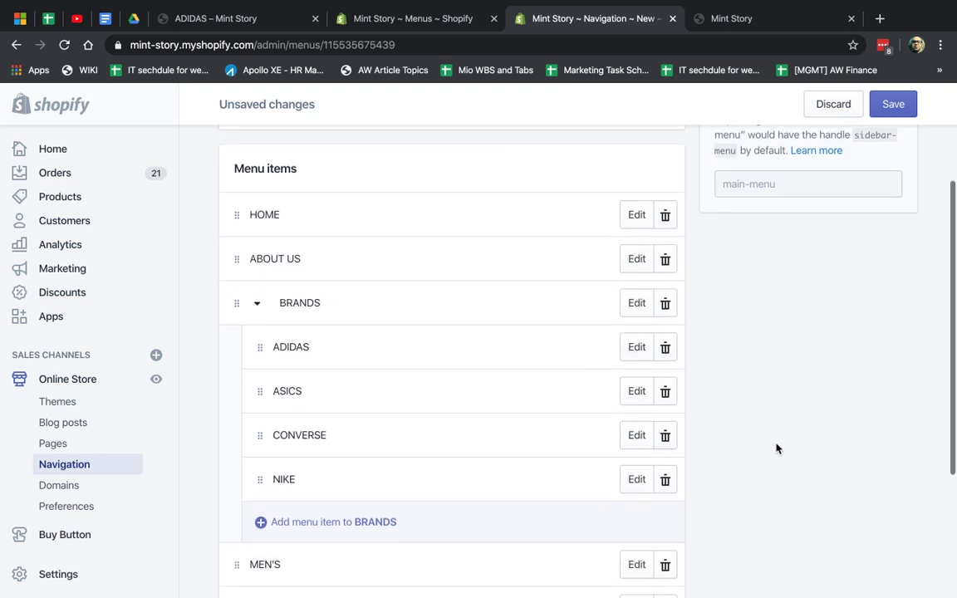
click(878, 559)
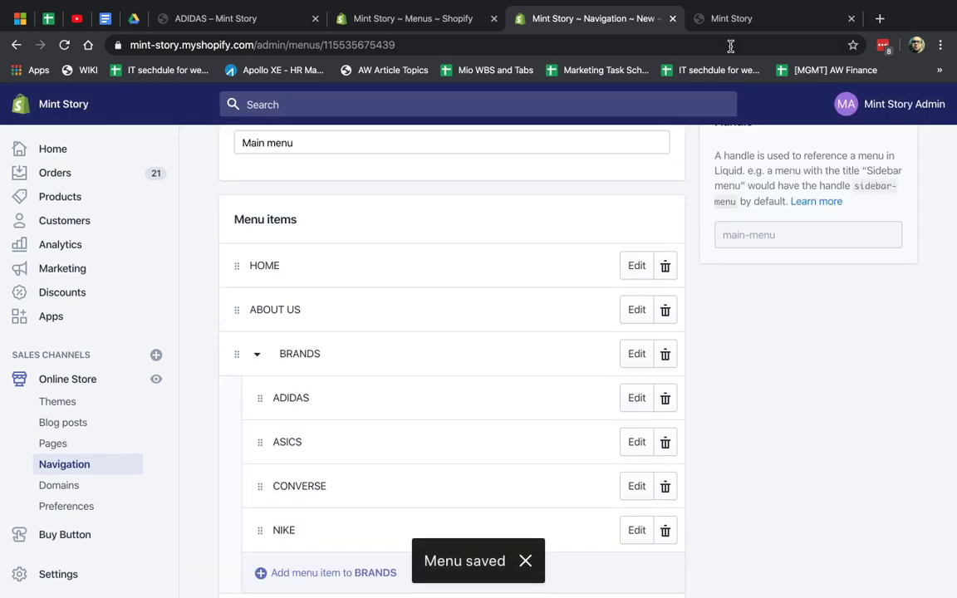
- Reload the storefront home page to check the item order in its header menu
click(746, 20)
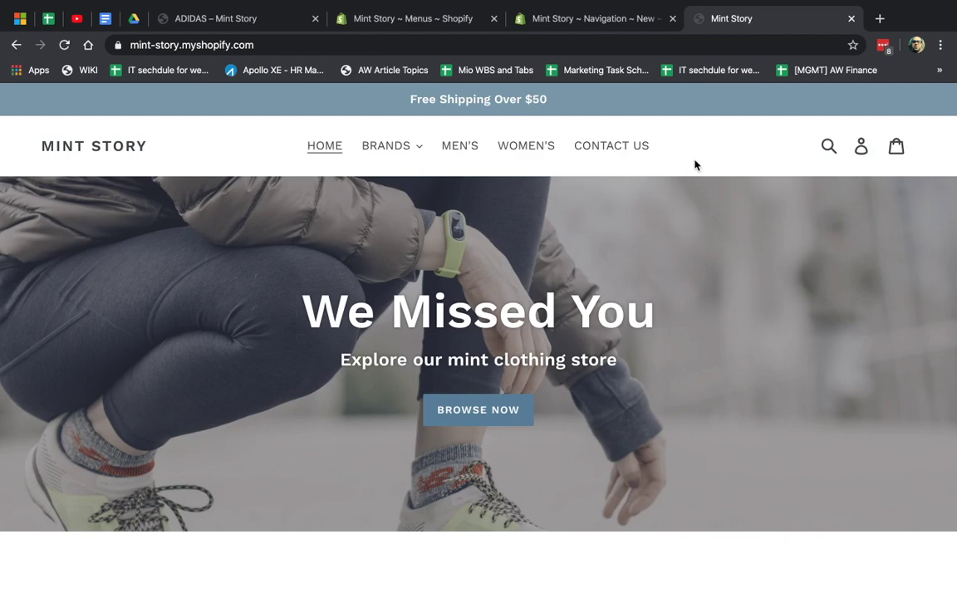
key(super+r)
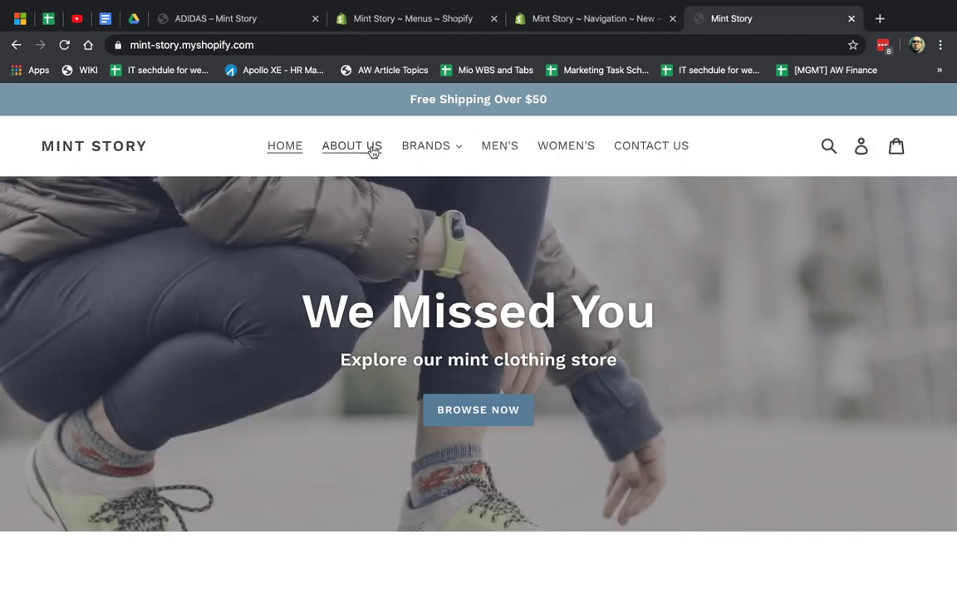
- Back in the main menu editor, nest ABOUT US beneath ADIDAS within BRANDS and save the menu
click(611, 19)
scroll(395, 406, down, 3)
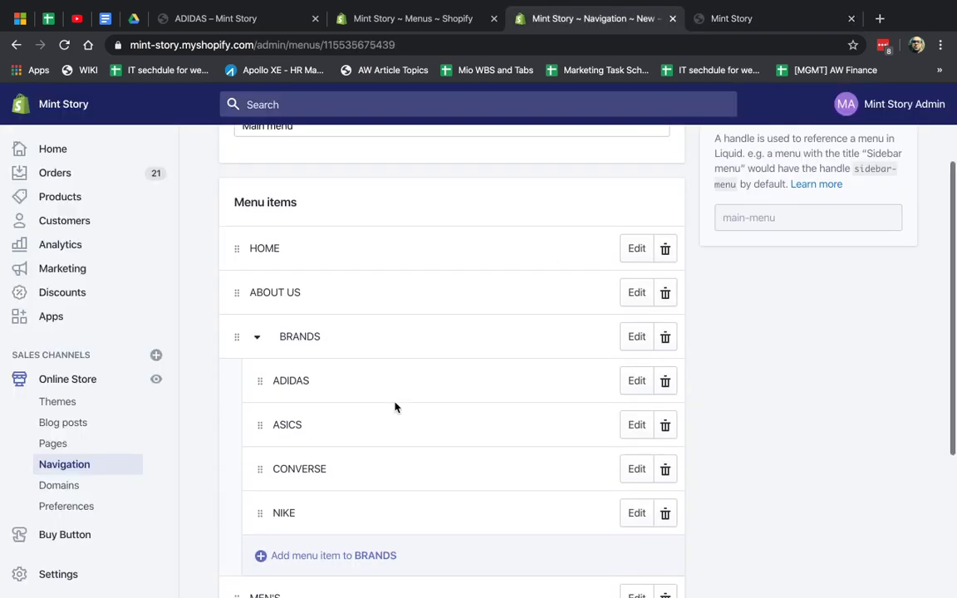
scroll(366, 380, up, 2)
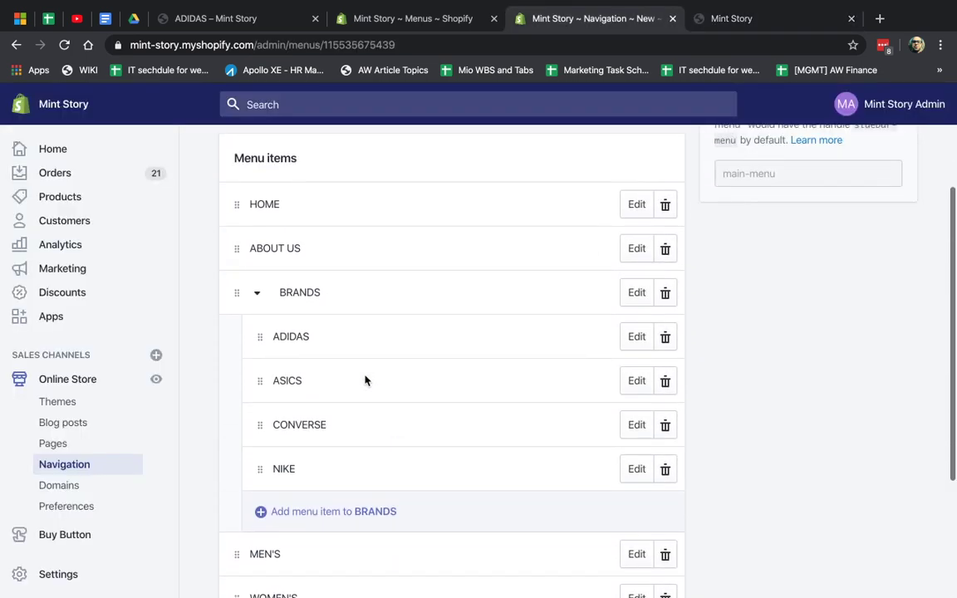
click(255, 293)
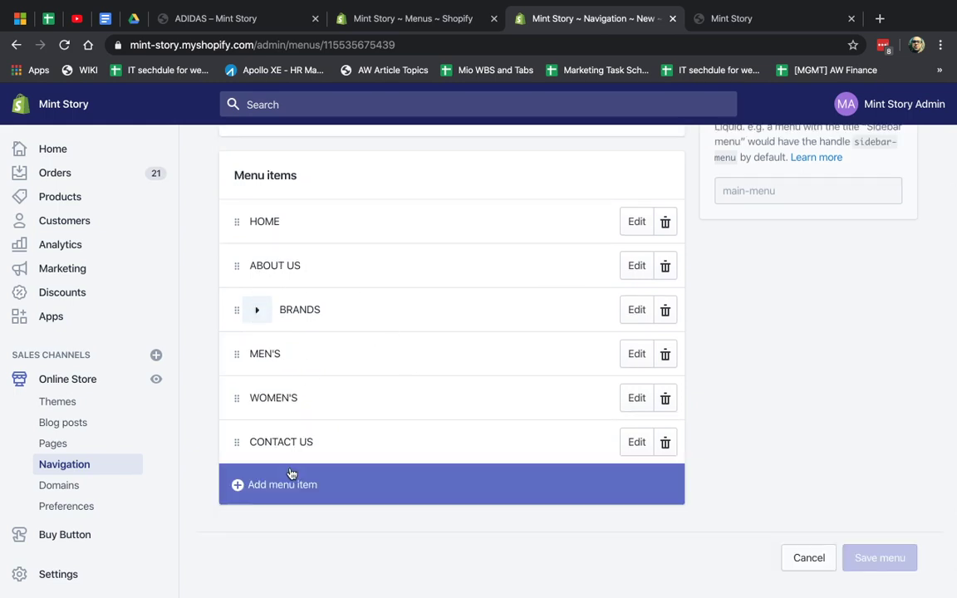
click(256, 309)
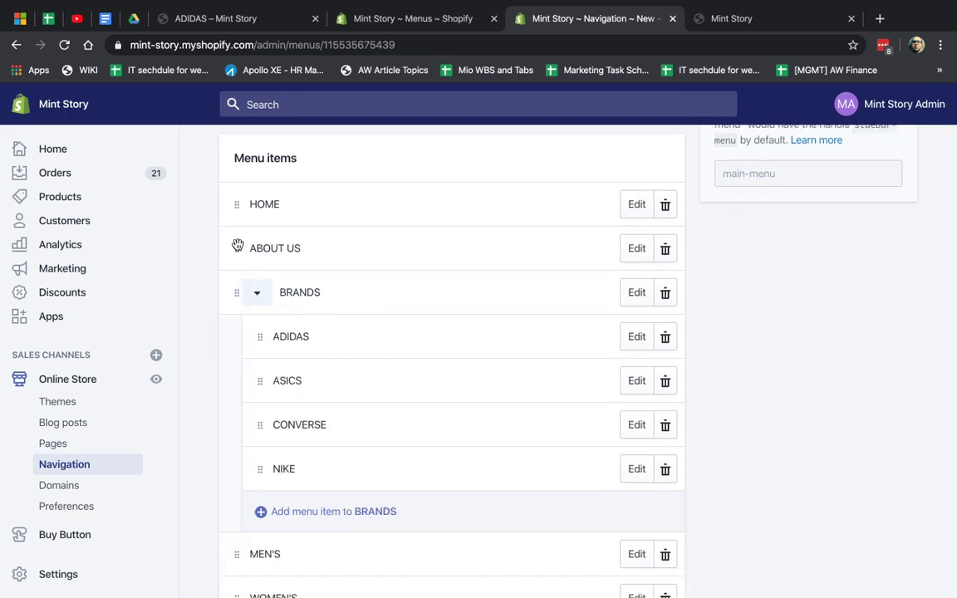
drag(241, 250, 276, 276)
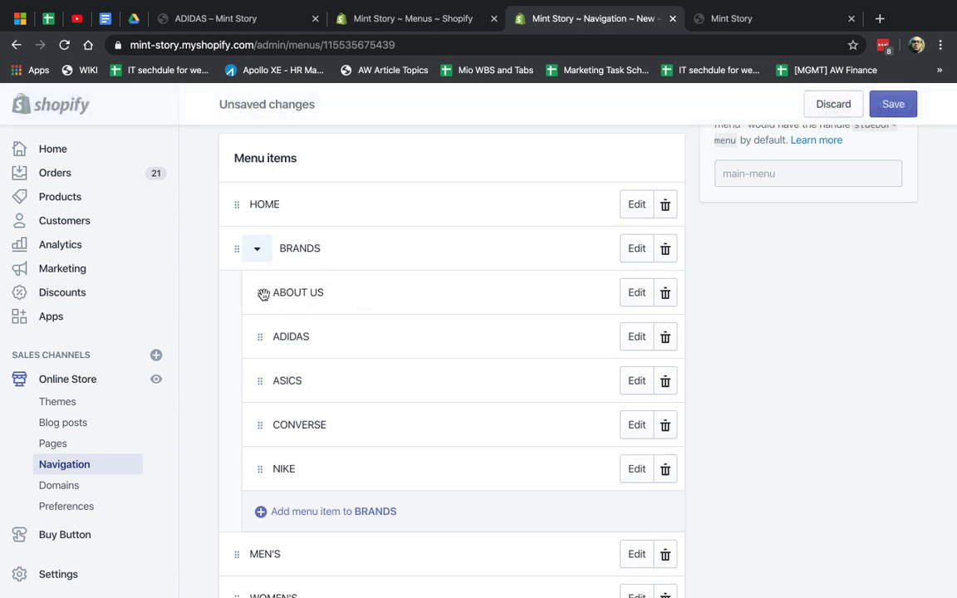
drag(258, 292, 315, 330)
drag(305, 350, 316, 327)
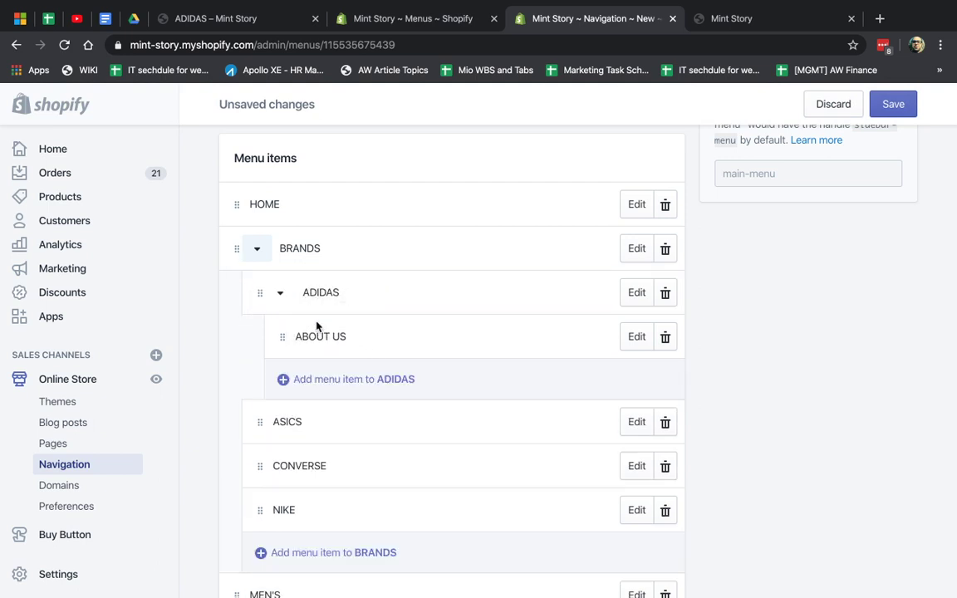
click(885, 100)
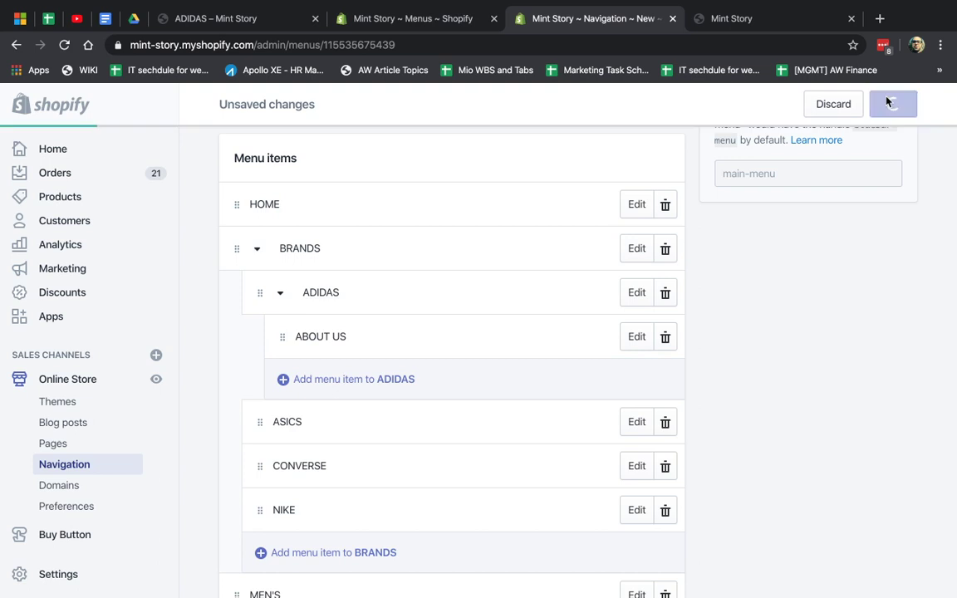
- Reload the storefront and expand the BRANDS dropdown to check the nested menu items
click(745, 30)
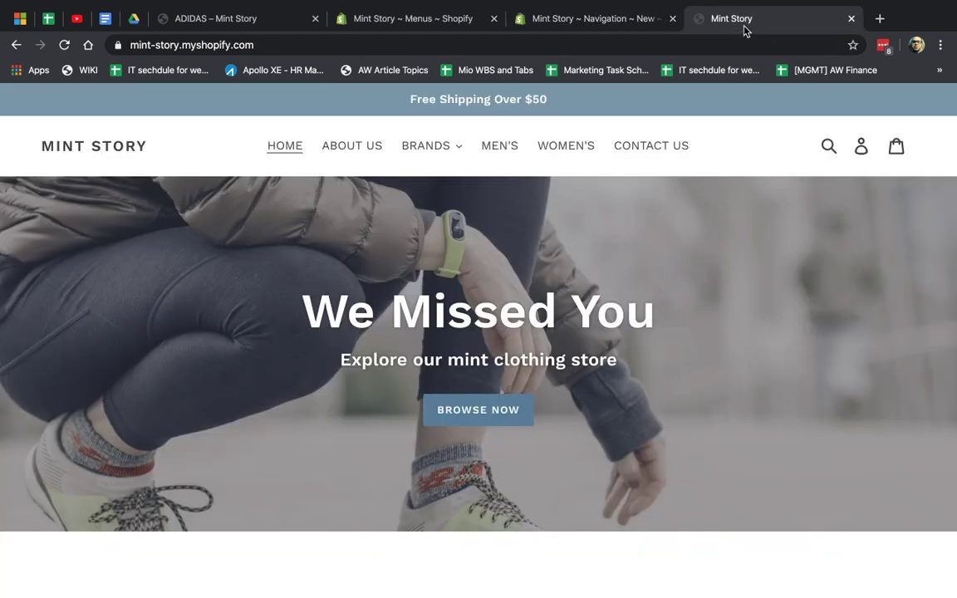
key(super+r)
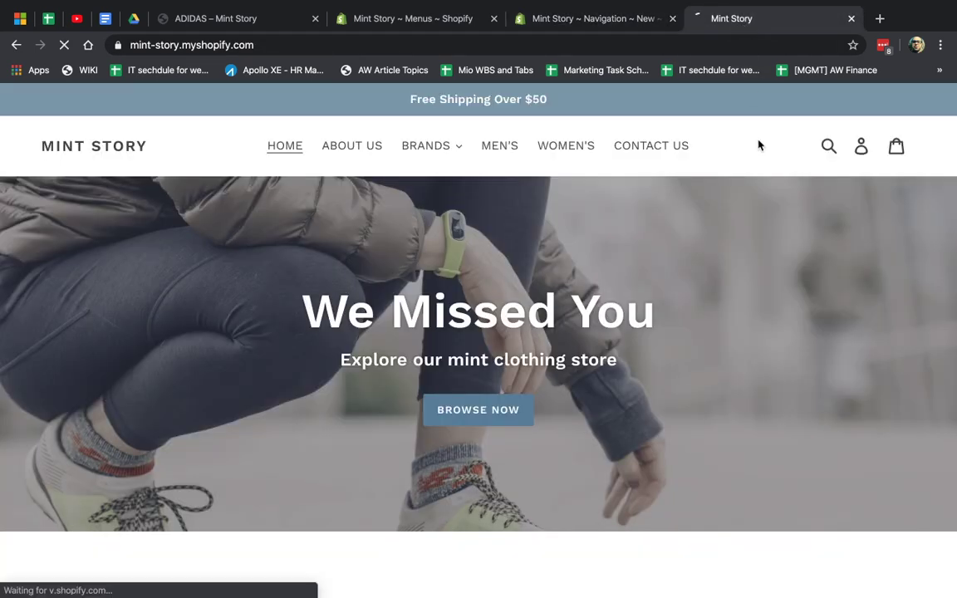
click(408, 149)
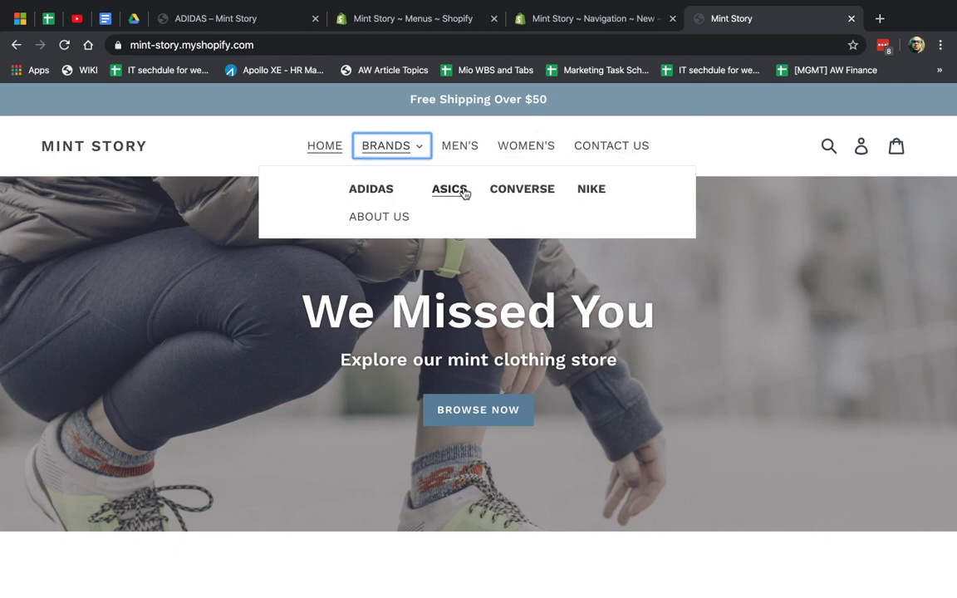
- Remove the ABOUT US item under ADIDAS from the main menu and save the menu
click(581, 13)
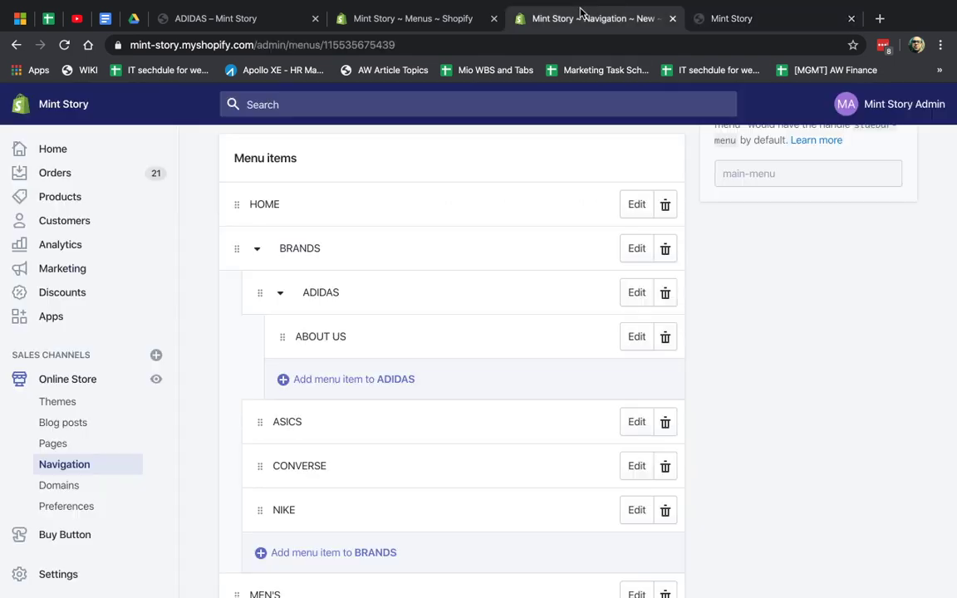
click(665, 338)
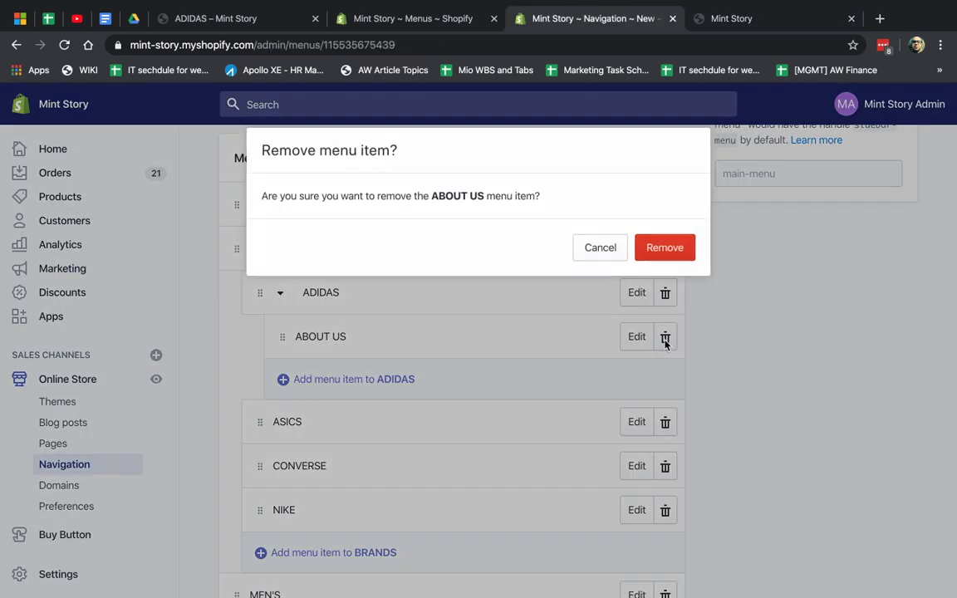
click(675, 249)
scroll(737, 384, down, 3)
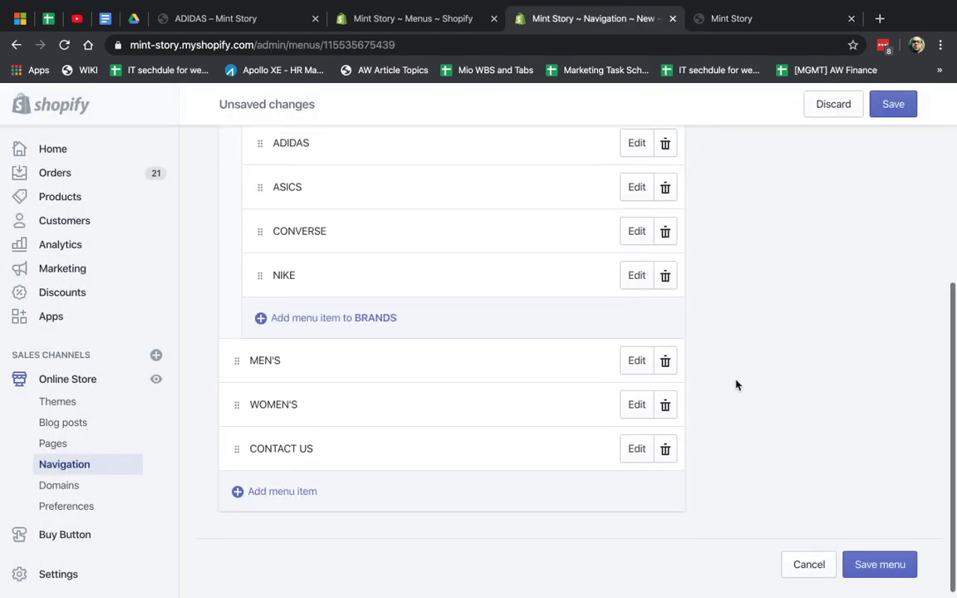
scroll(737, 384, up, 3)
click(257, 251)
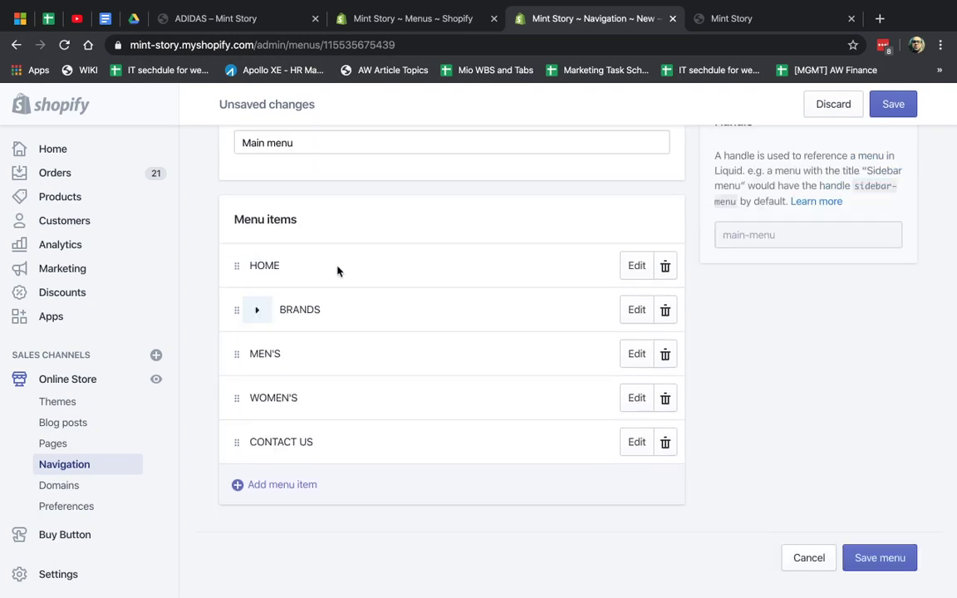
scroll(529, 458, up, 3)
click(893, 103)
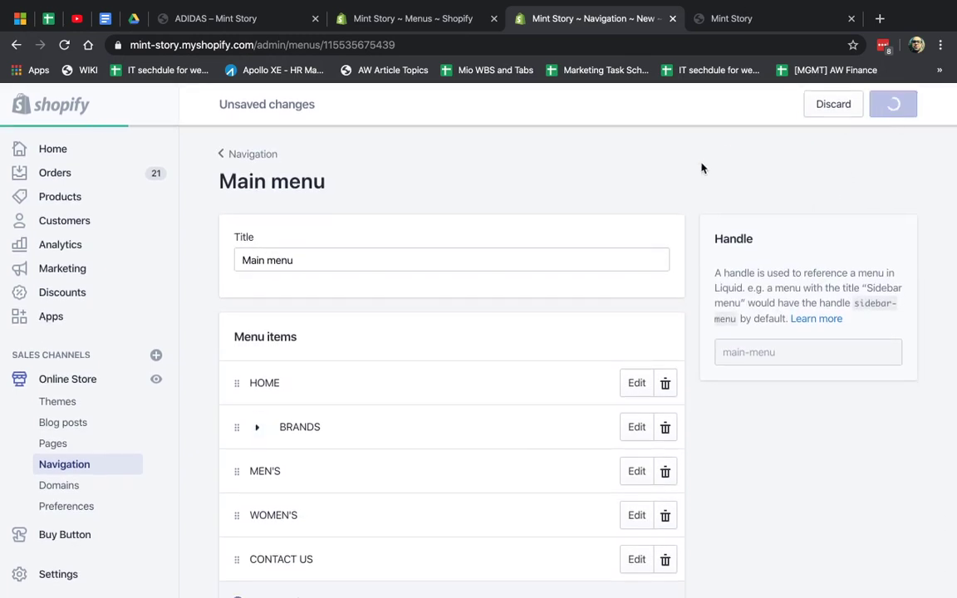
- Return to the navigation list and open the Footer menu to view its items
click(266, 154)
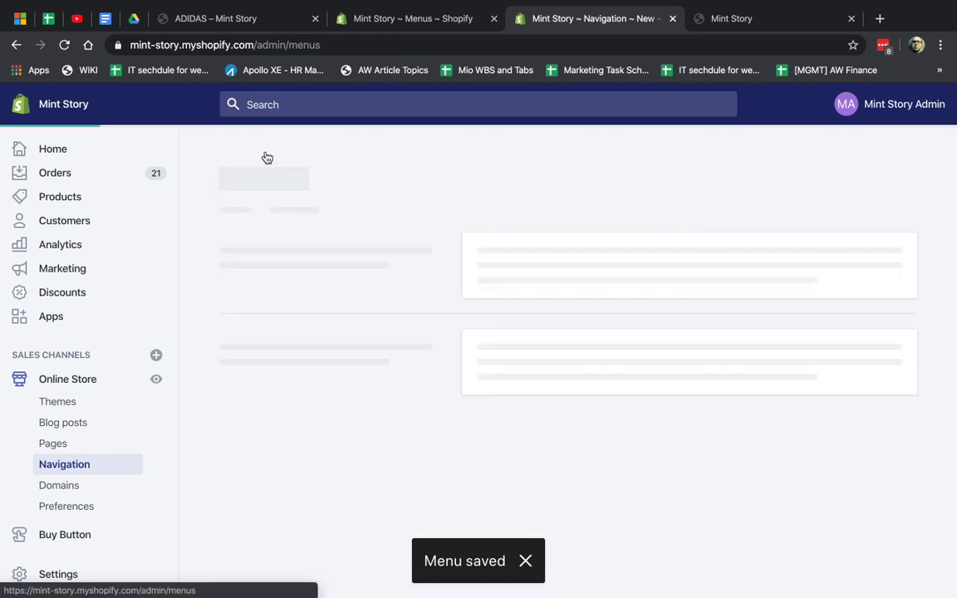
click(501, 317)
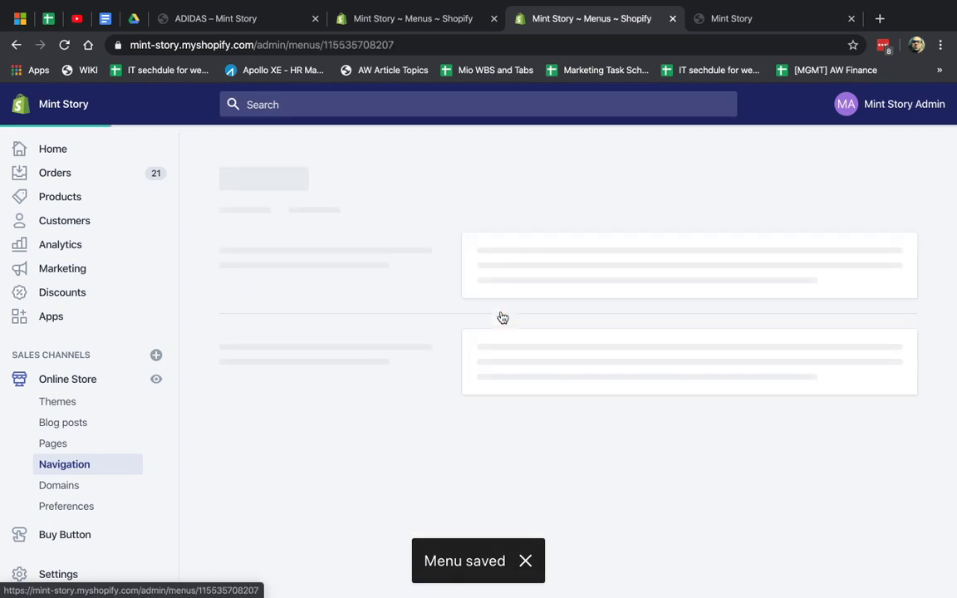
scroll(303, 250, down, 1)
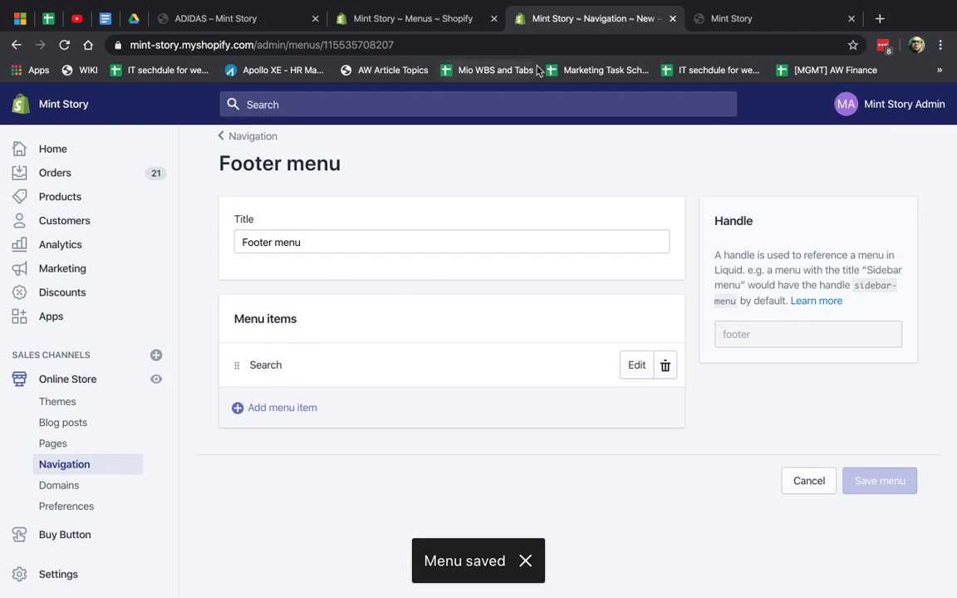
- Examine the Quick links in the storefront's footer and go back up to the header menu
click(717, 18)
scroll(490, 406, down, 15)
scroll(490, 406, down, 2)
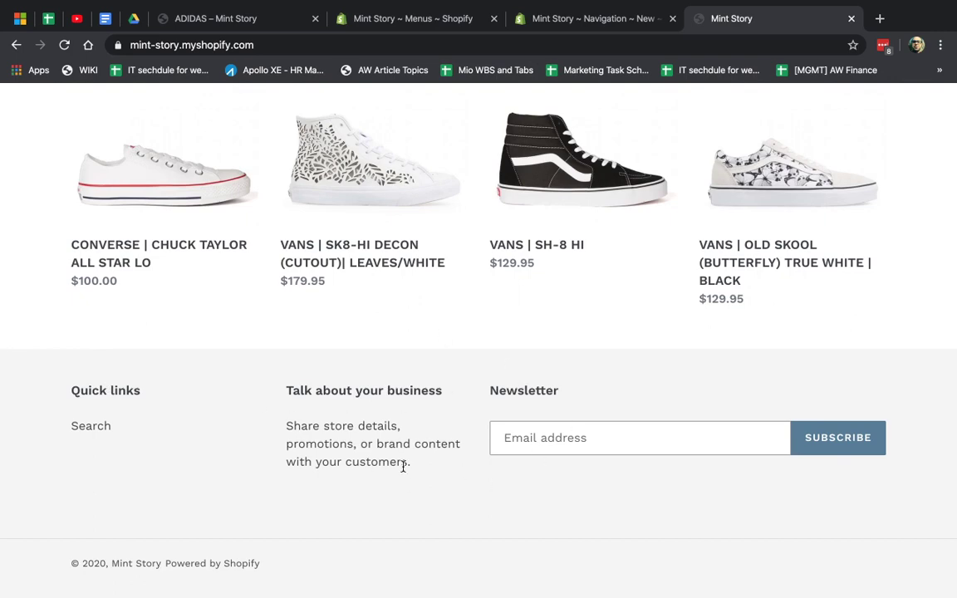
scroll(324, 426, up, 17)
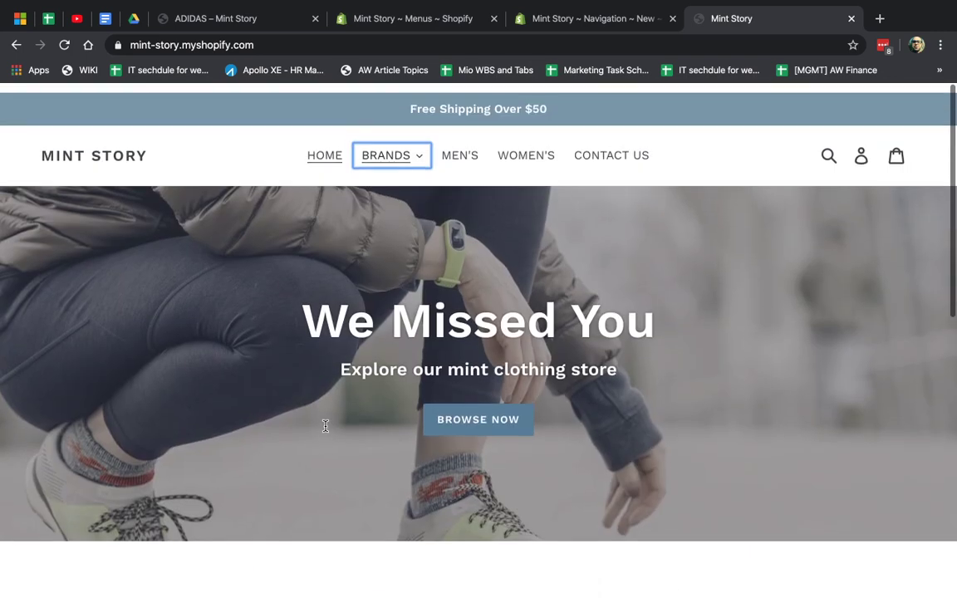
click(740, 148)
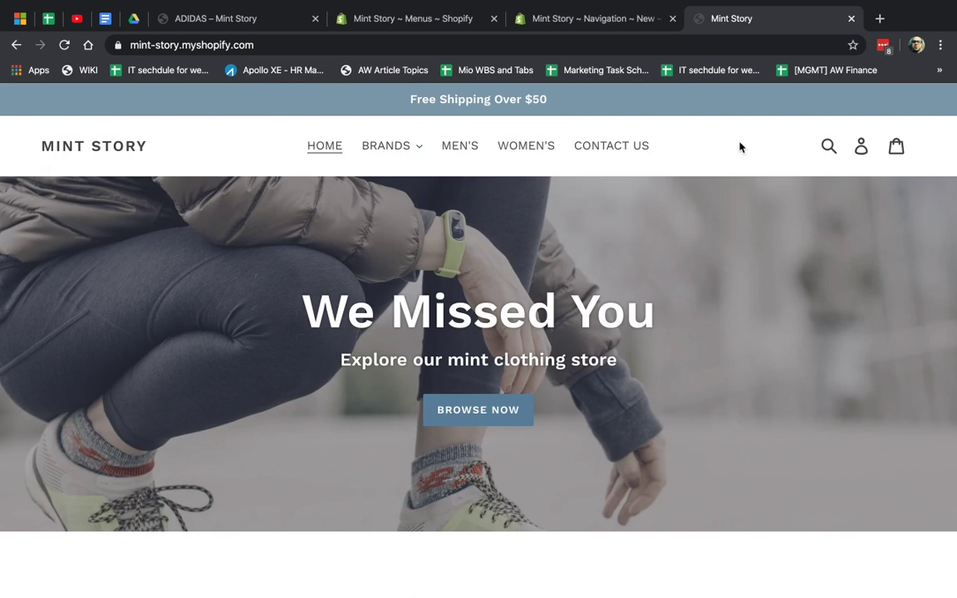